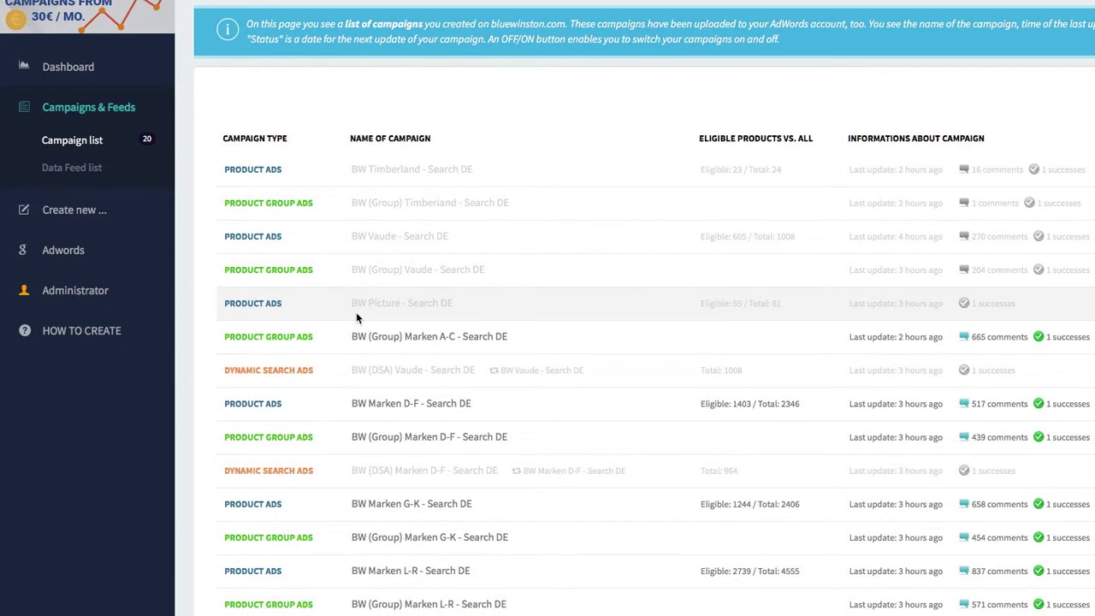
# Step: Scroll through the campaign list and highlight the first two campaigns' types
pyautogui.scroll(2, 356, 317)
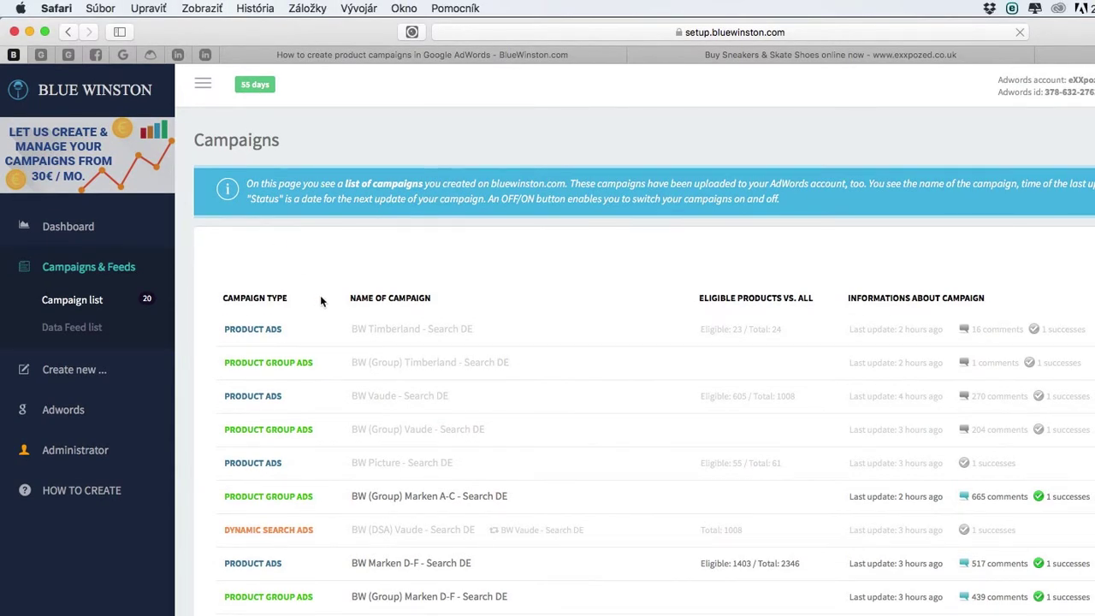
pyautogui.scroll(-1, 354, 316)
pyautogui.scroll(-2, 353, 316)
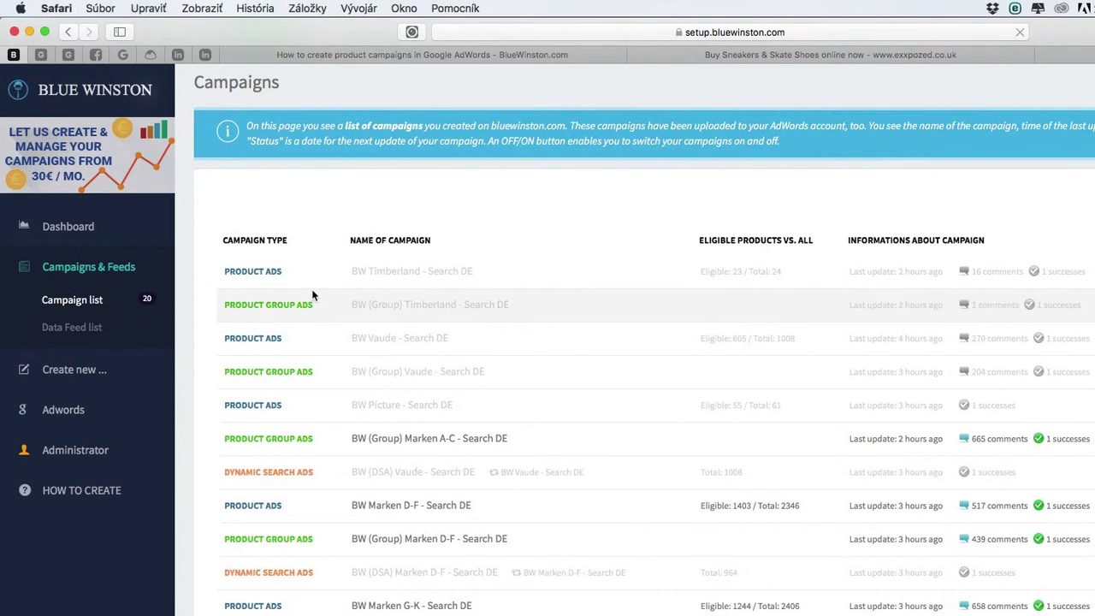
pyautogui.scroll(-1, 313, 295)
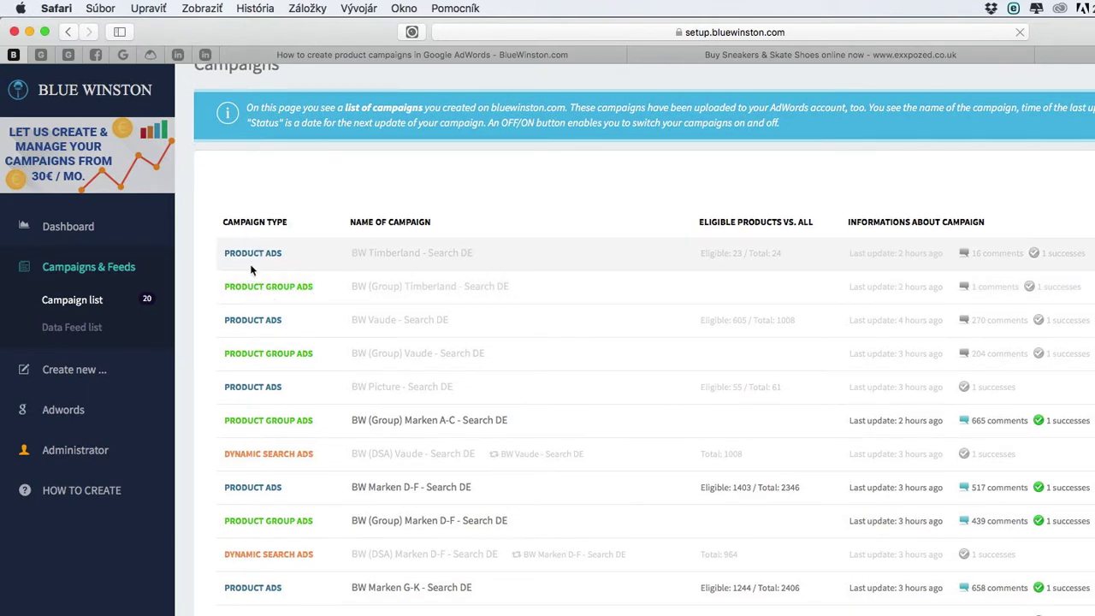
pyautogui.scroll(-4, 250, 263)
pyautogui.scroll(-6, 354, 350)
pyautogui.scroll(6, 349, 275)
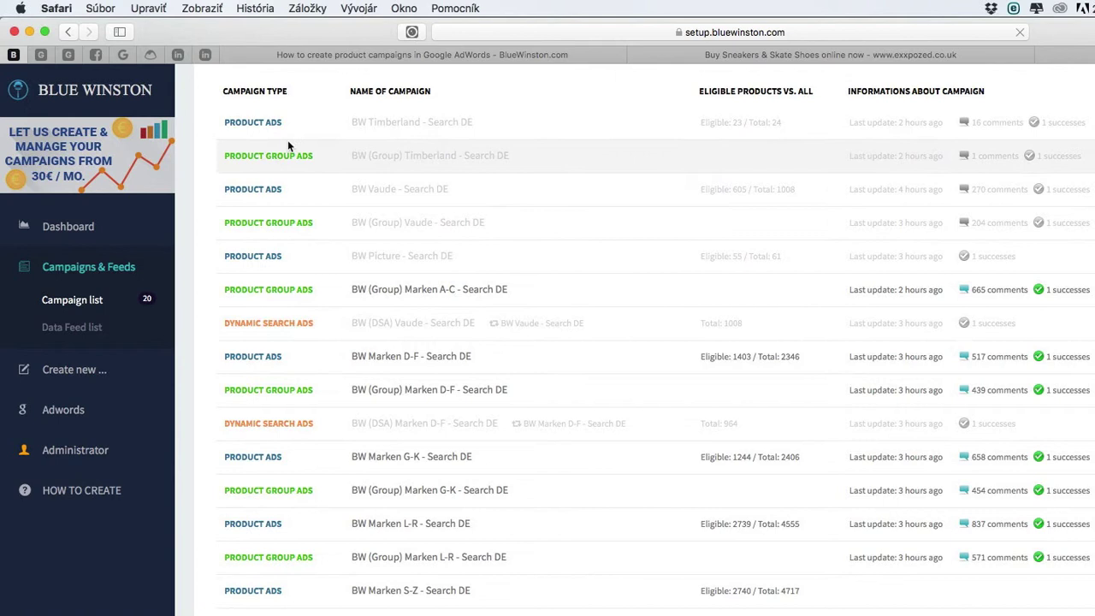
pyautogui.scroll(1, 256, 141)
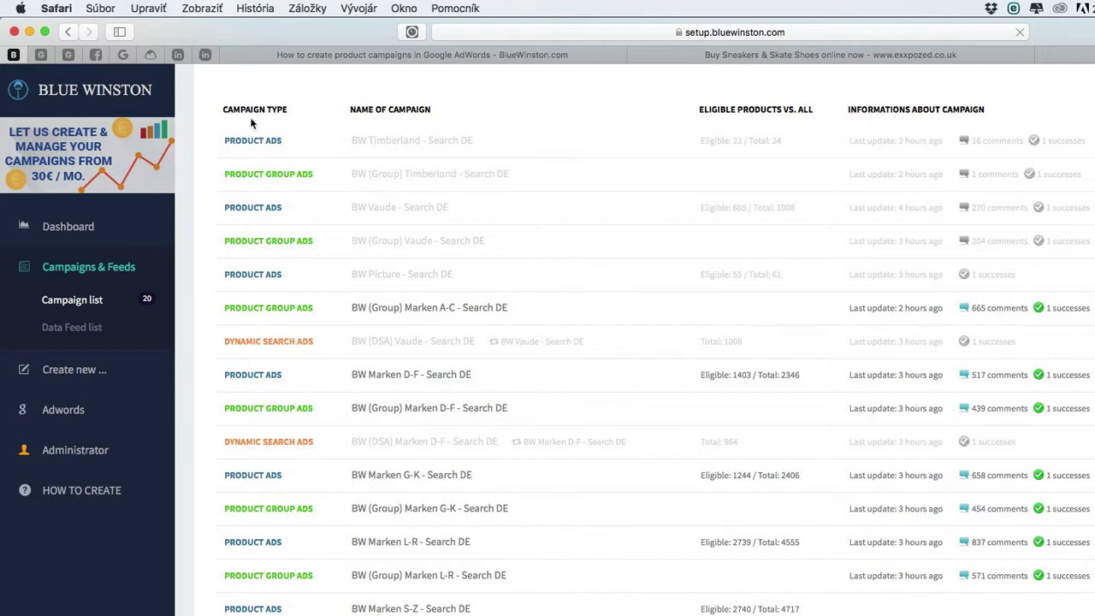
pyautogui.moveTo(225, 139); pyautogui.dragTo(288, 139)
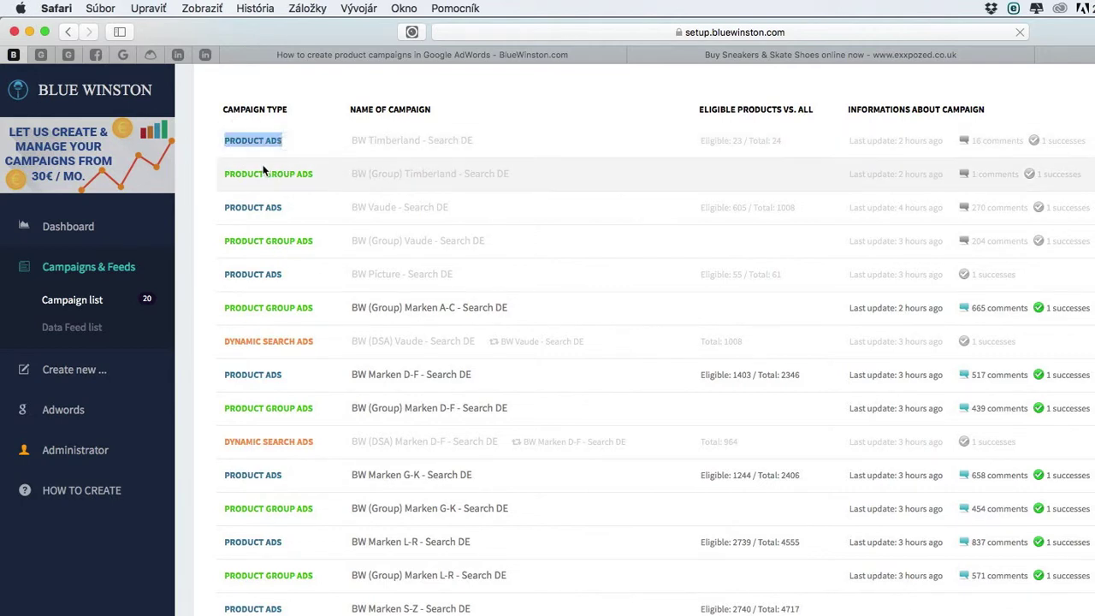
pyautogui.moveTo(242, 174); pyautogui.dragTo(301, 175)
pyautogui.click(308, 175)
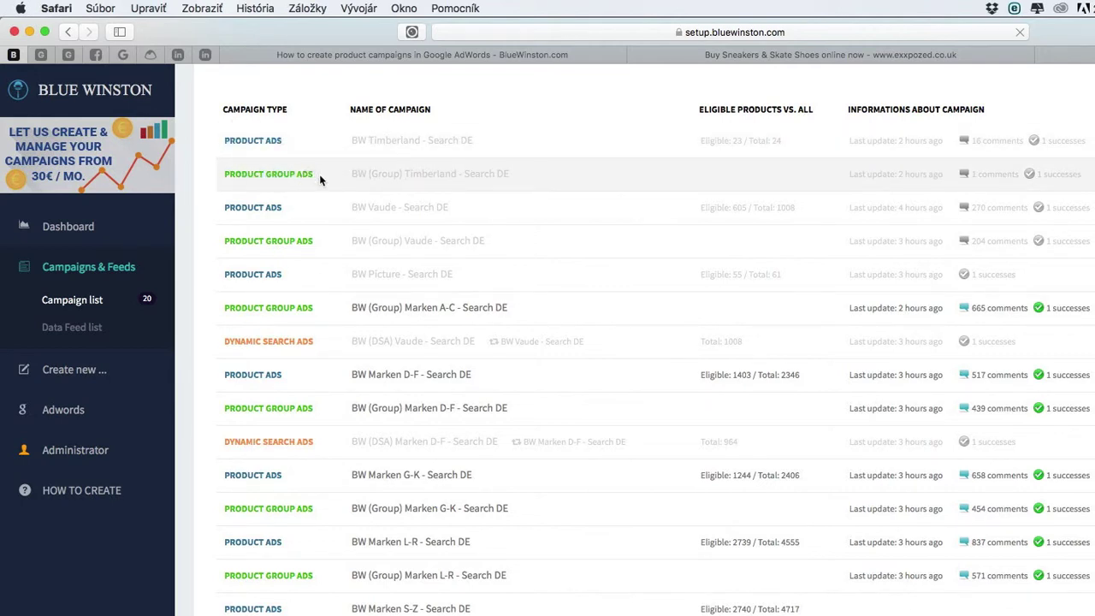
# Step: Highlight the Campaign Type column and the Product Ads, Product Group Ads and Dynamic Search Ads types
pyautogui.moveTo(289, 109); pyautogui.dragTo(291, 134)
pyautogui.click(272, 109)
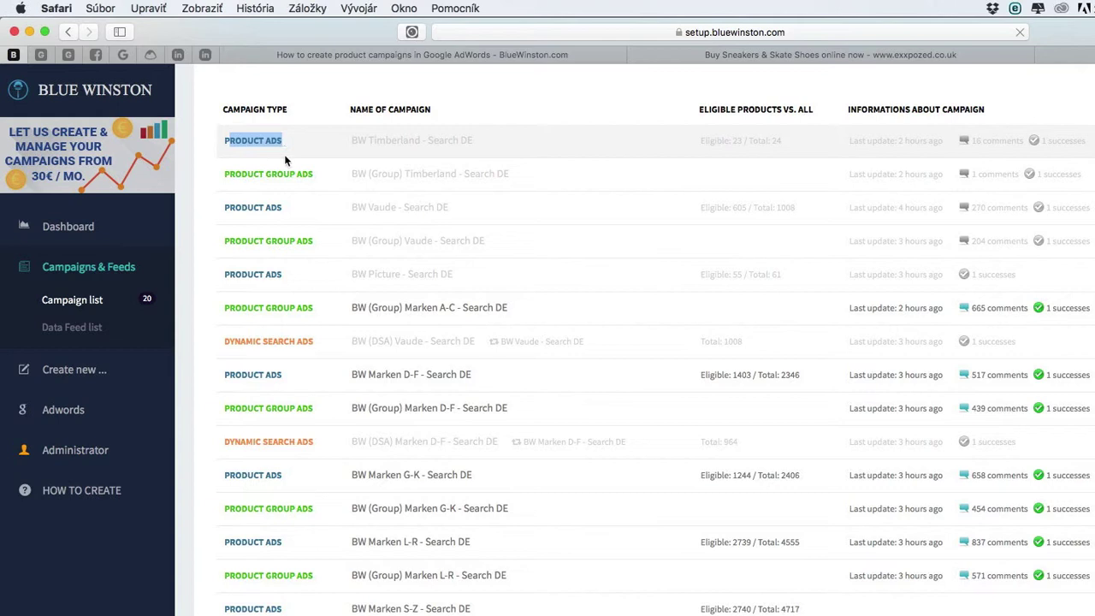
pyautogui.click(297, 141)
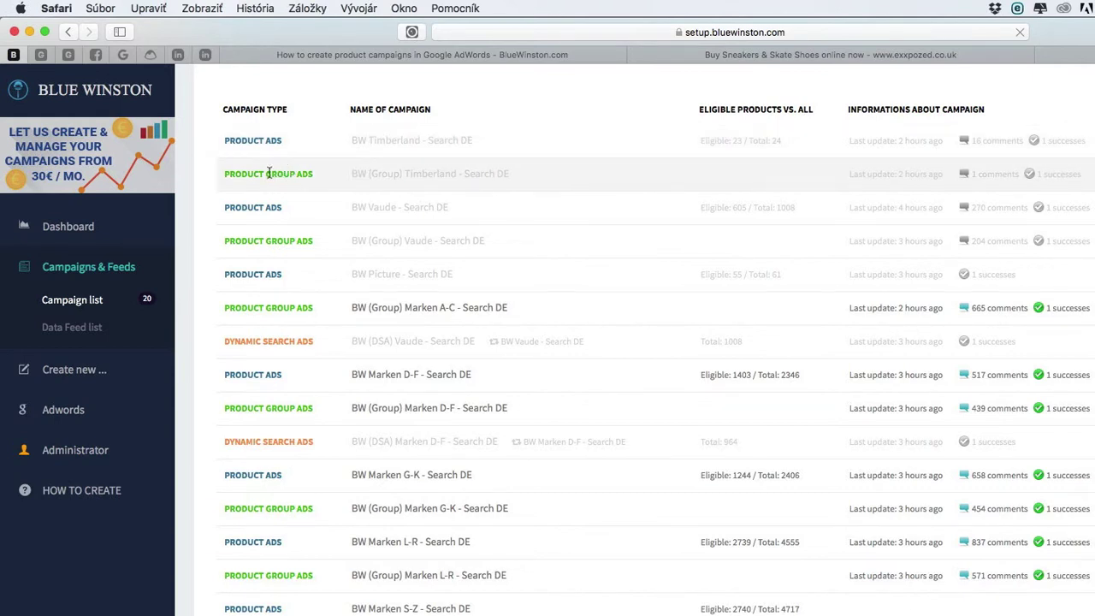
pyautogui.moveTo(244, 175); pyautogui.dragTo(315, 175)
pyautogui.click(303, 174)
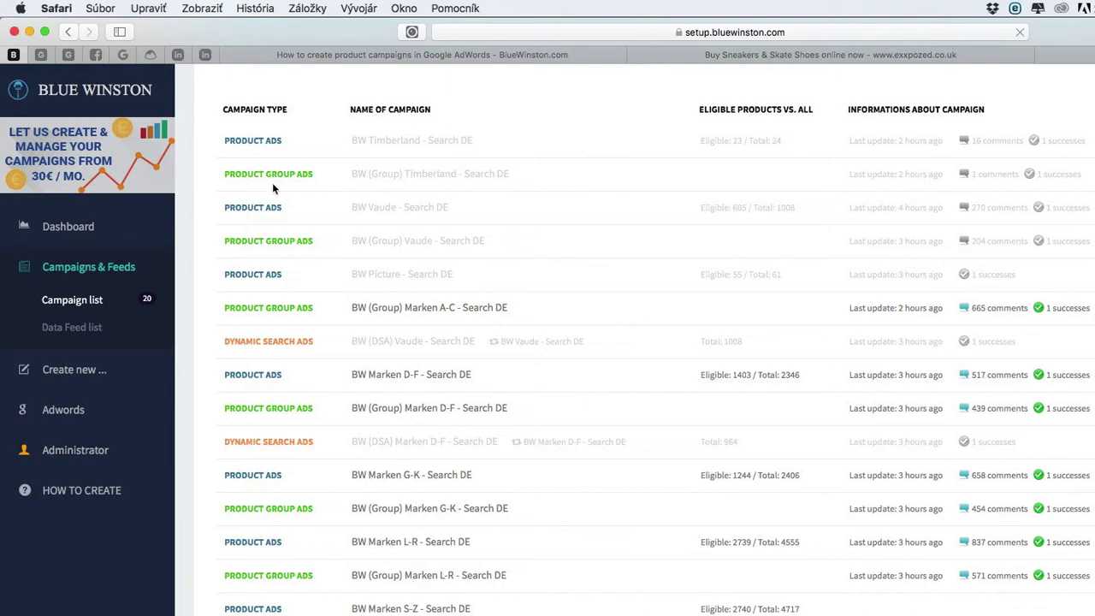
pyautogui.moveTo(225, 341); pyautogui.dragTo(295, 342)
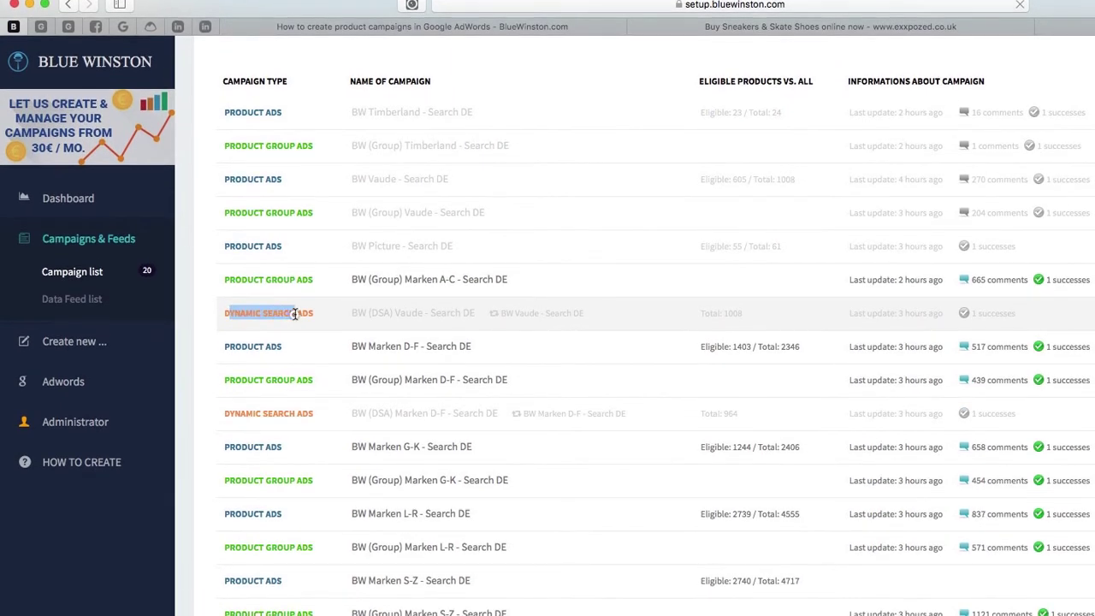
pyautogui.click(294, 314)
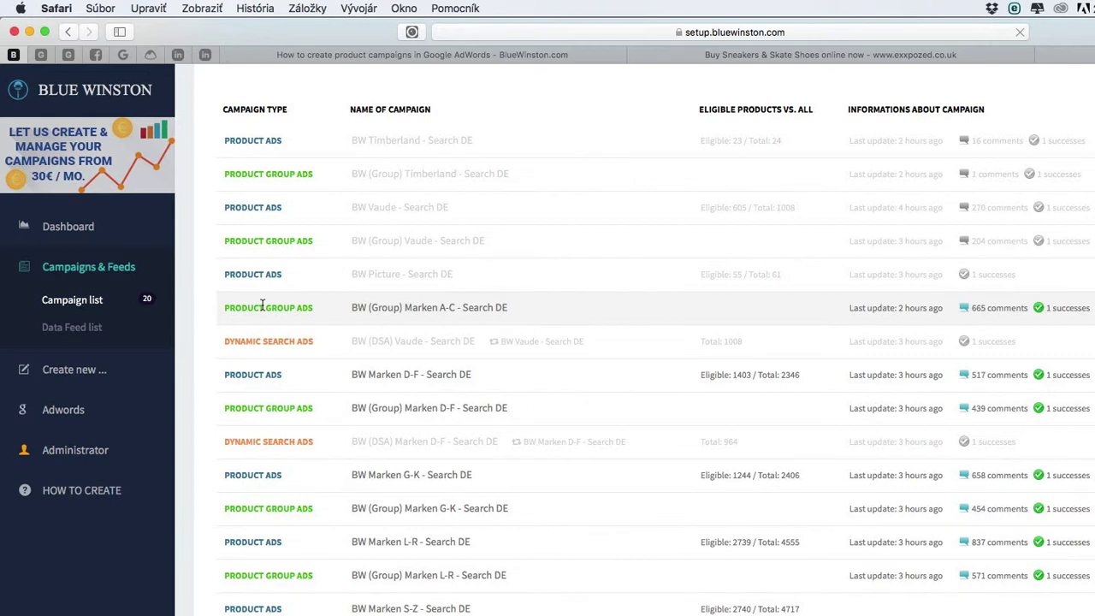
# Step: Go from the Campaigns page to the empty Data Feeds list and expand Create new
pyautogui.scroll(1, 252, 273)
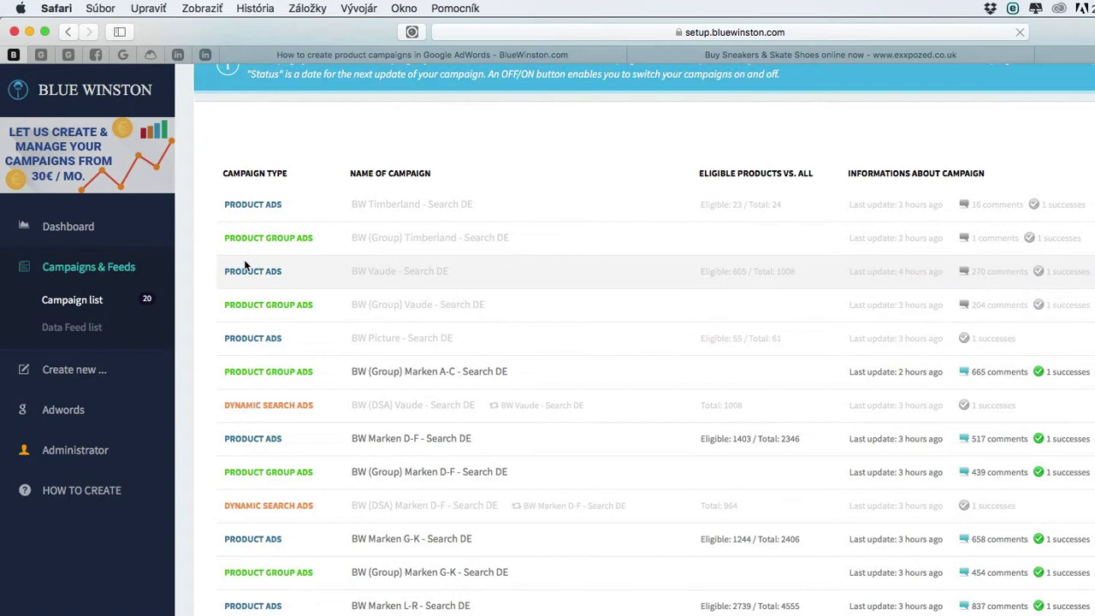
pyautogui.scroll(4, 240, 276)
pyautogui.tripleClick(243, 151)
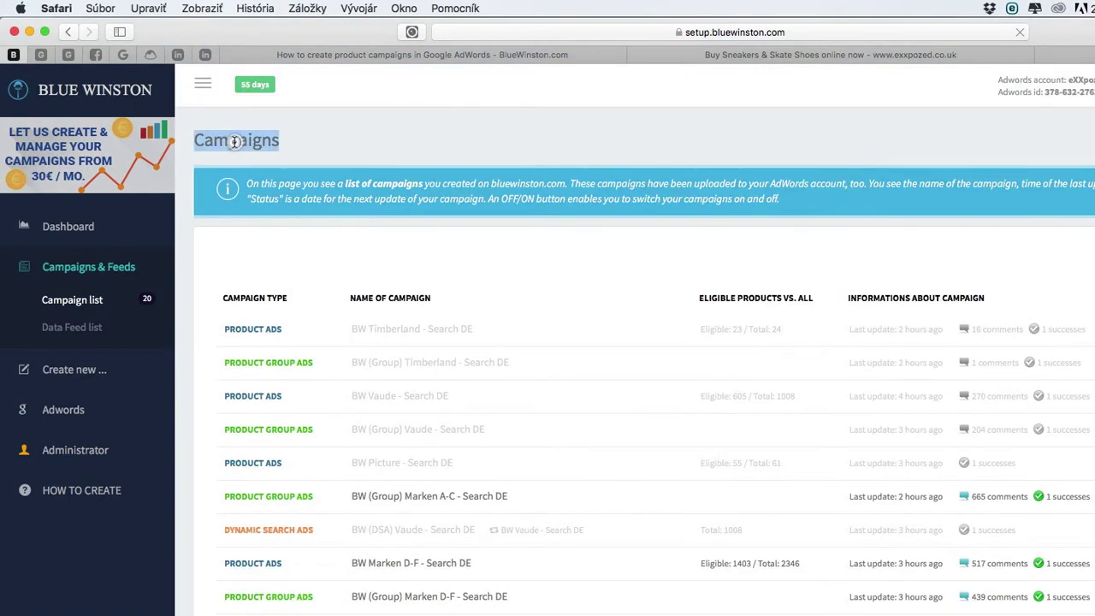
pyautogui.click(320, 154)
pyautogui.scroll(-1, 259, 337)
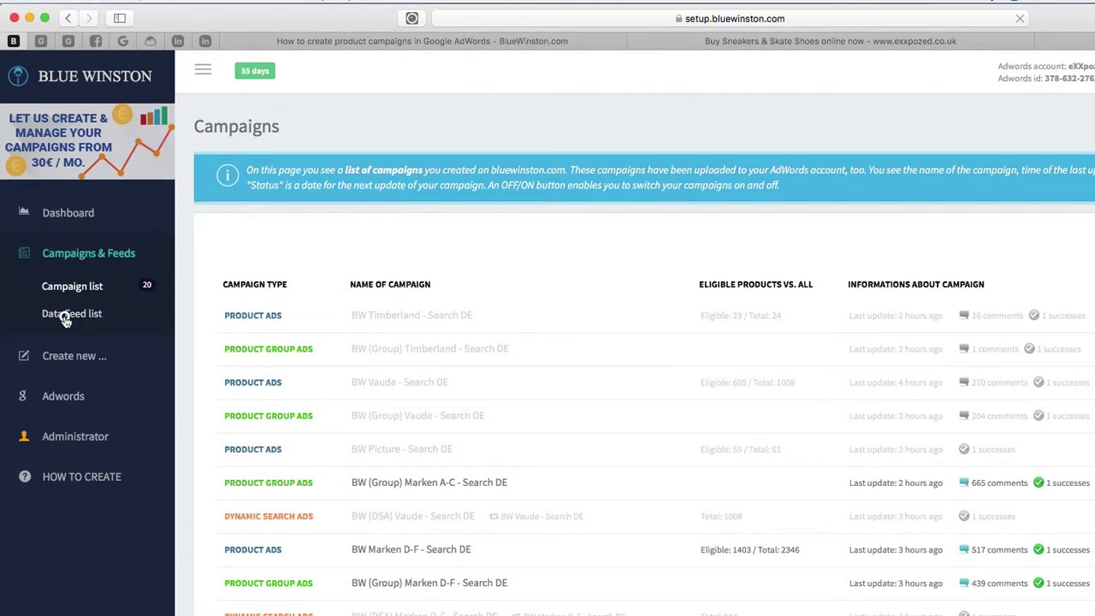
pyautogui.click(61, 313)
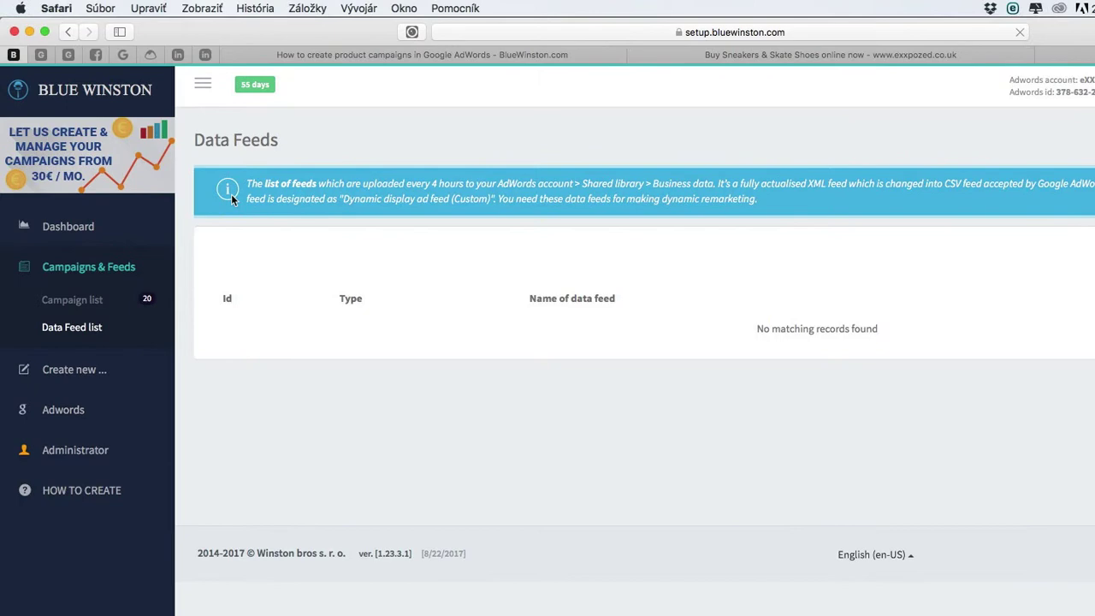
pyautogui.click(101, 370)
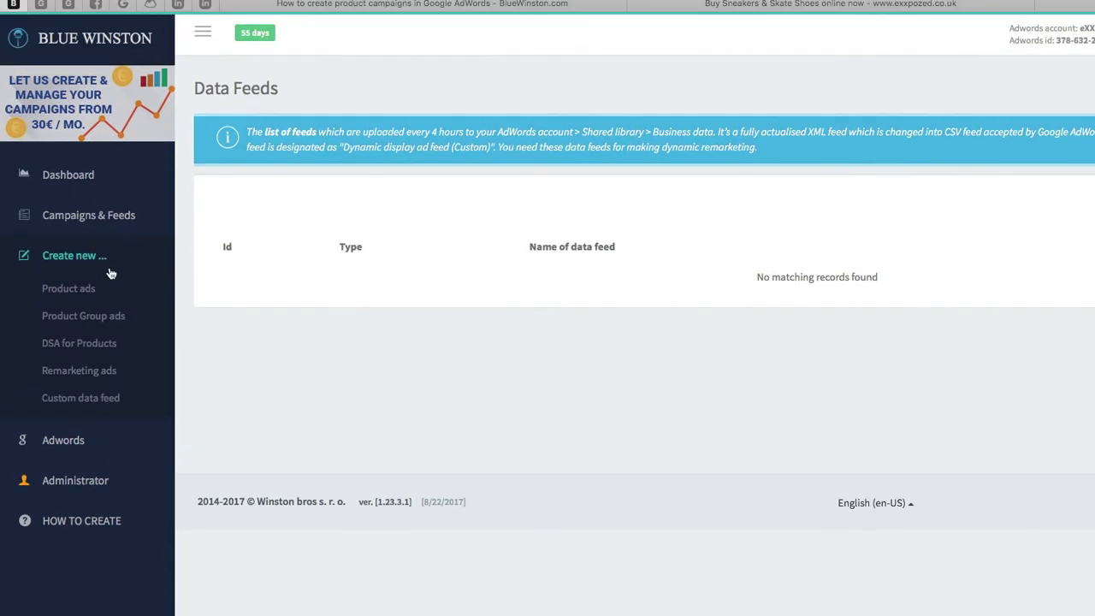
# Step: Show the dashboard totals of 59,792 clicks and 10,109,388 impressions, then expand Create new
pyautogui.click(89, 230)
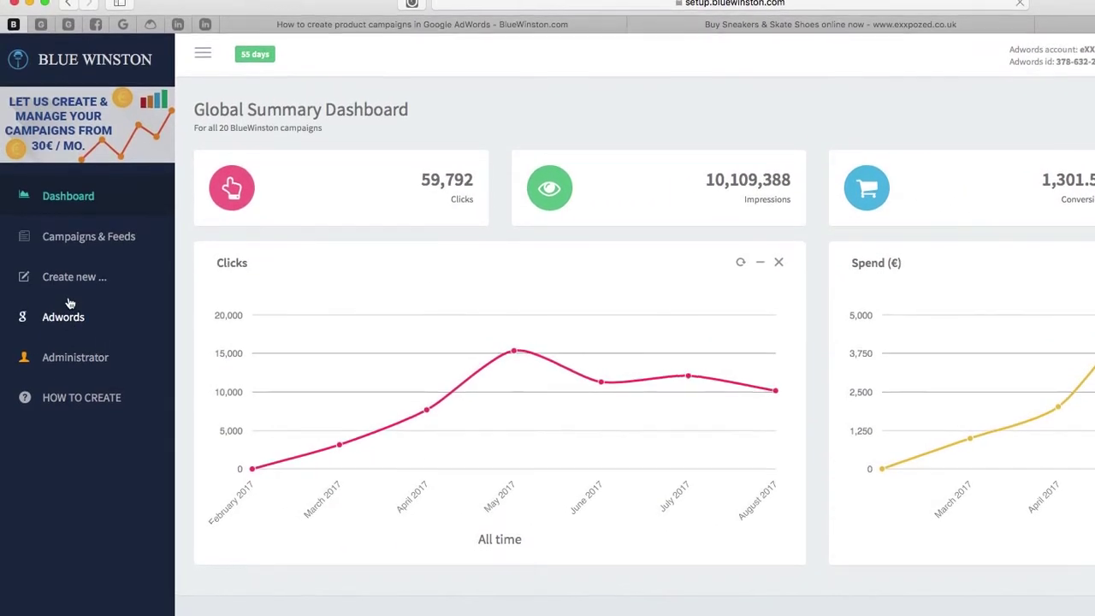
pyautogui.click(81, 275)
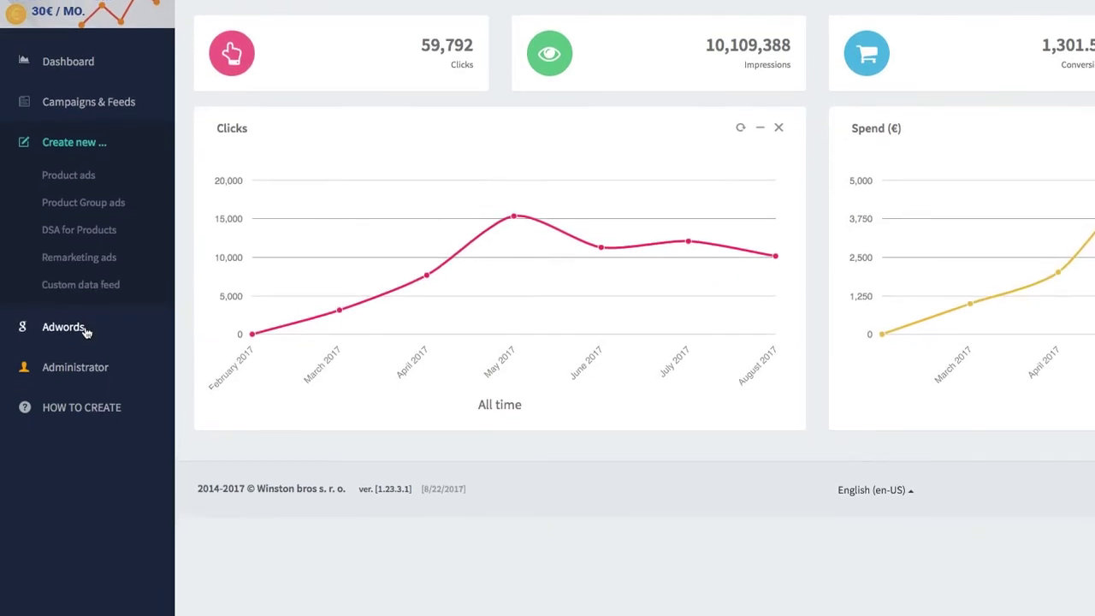
# Step: Open Adwords > Conversion code to view the Dynamic Product Retargeting code sections
pyautogui.click(52, 353)
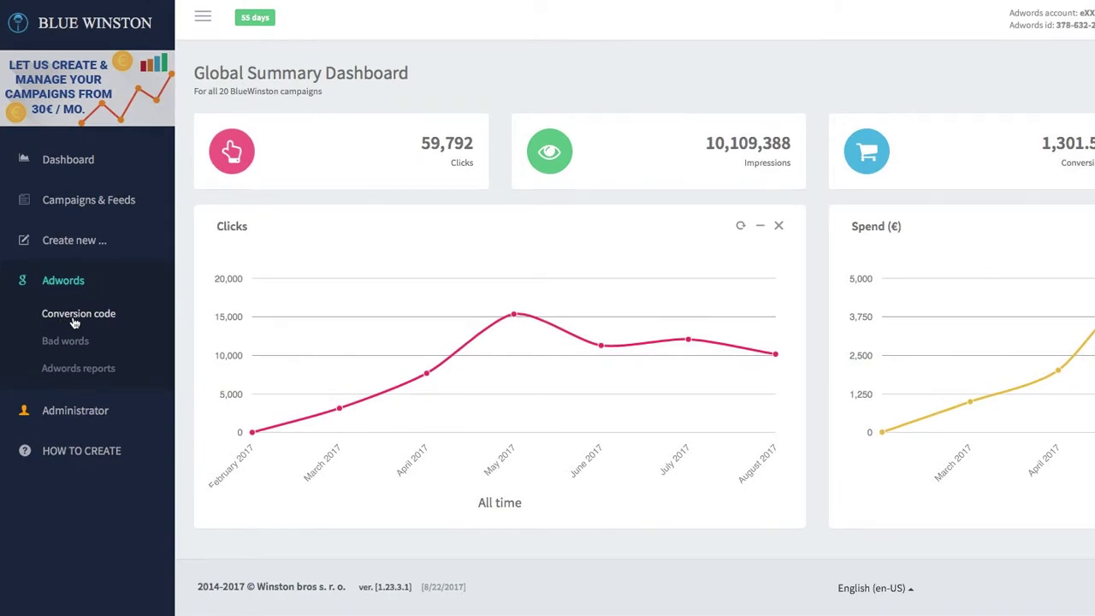
pyautogui.click(79, 314)
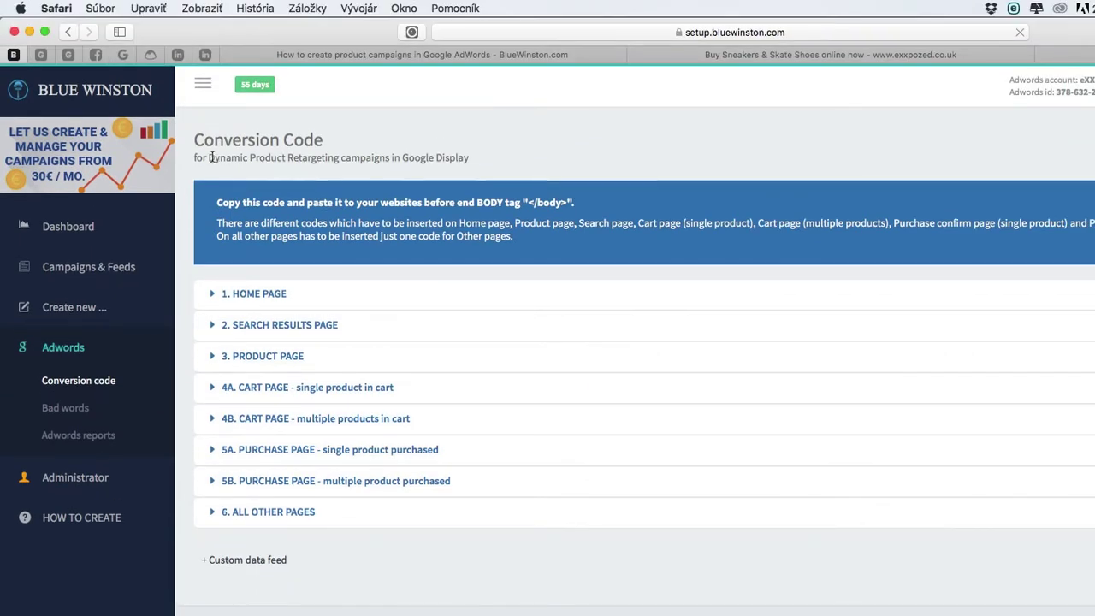
pyautogui.moveTo(211, 157); pyautogui.dragTo(351, 159)
pyautogui.doubleClick(440, 159)
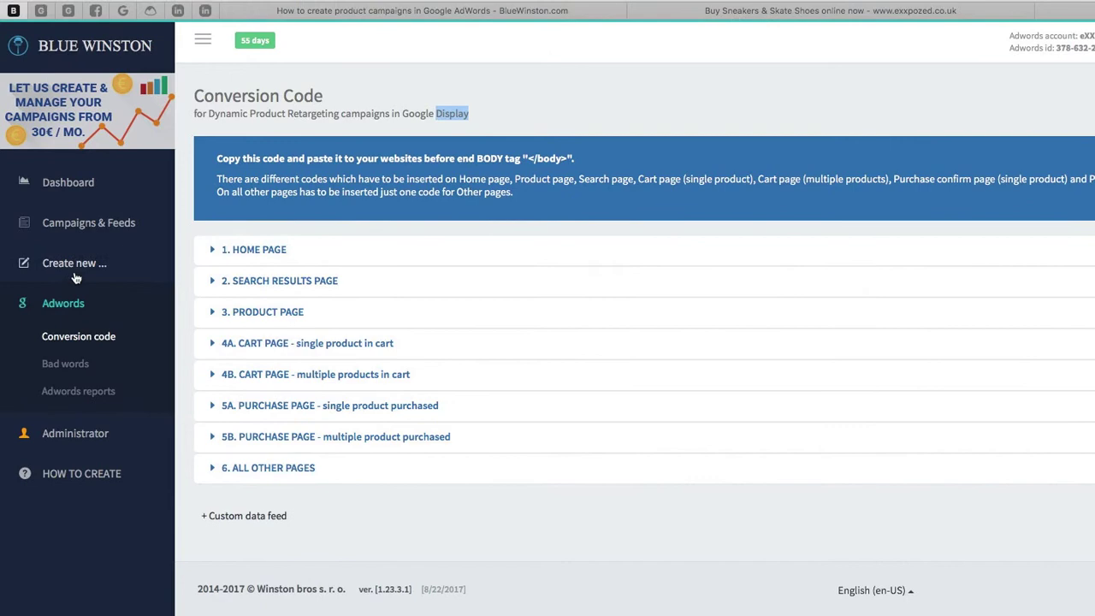
pyautogui.click(81, 250)
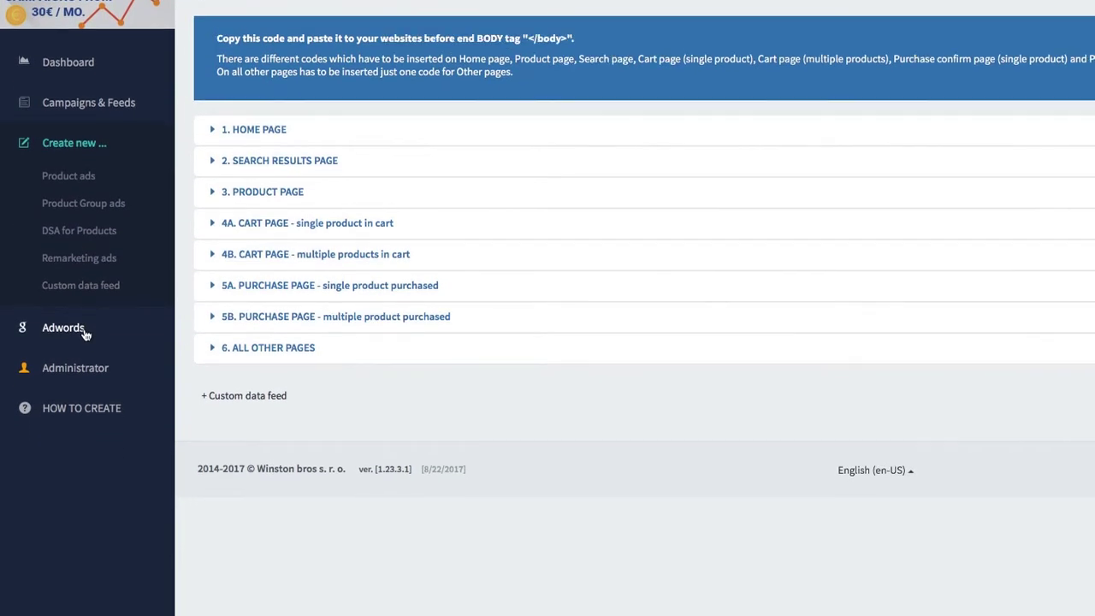
pyautogui.click(83, 354)
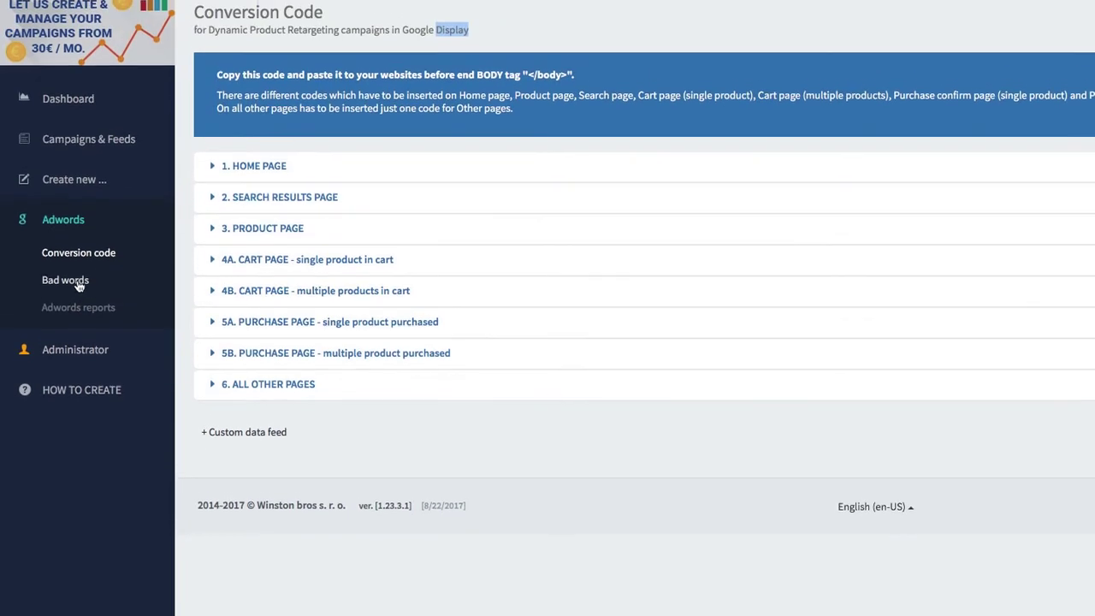
# Step: Open the Bad Words list and highlight entries such as Hogan and the Trademark policy type
pyautogui.click(77, 248)
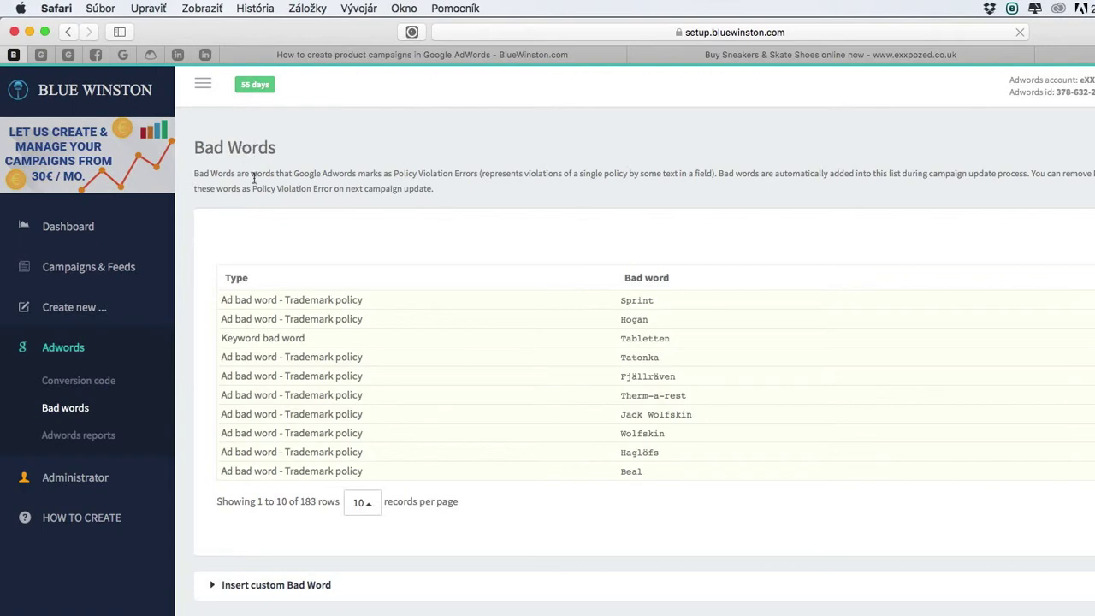
pyautogui.moveTo(648, 319); pyautogui.dragTo(372, 321)
pyautogui.moveTo(691, 403); pyautogui.dragTo(630, 397)
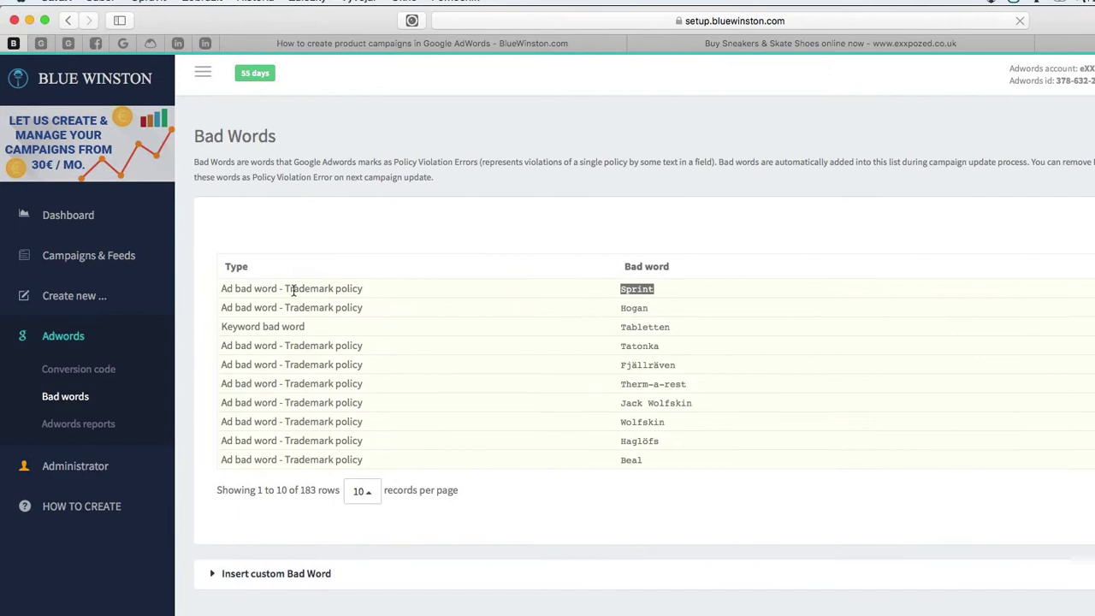
pyautogui.moveTo(326, 296); pyautogui.dragTo(366, 296)
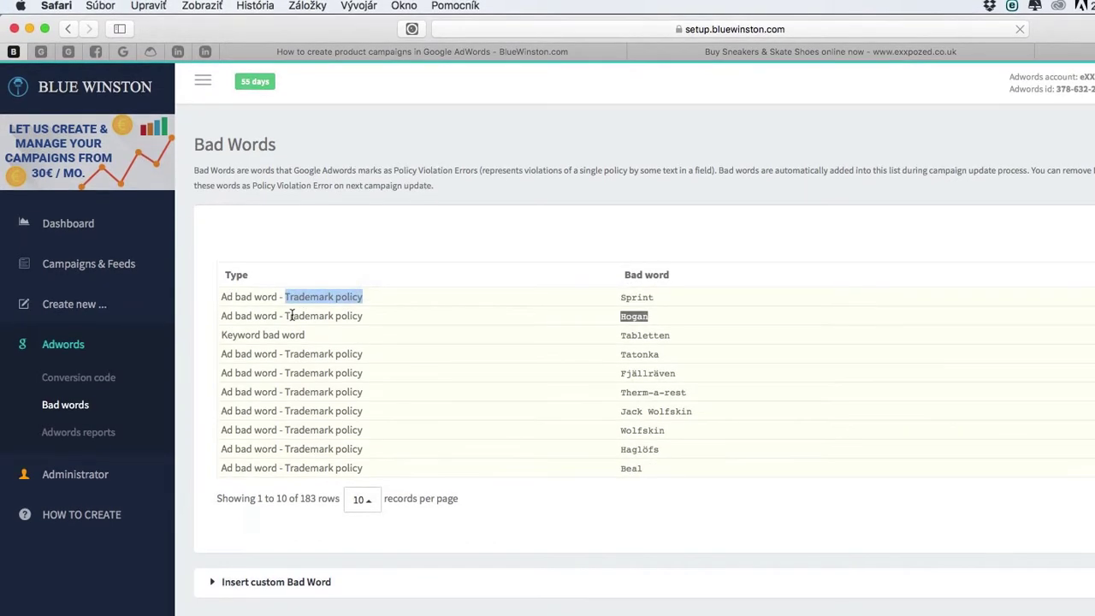
pyautogui.click(273, 334)
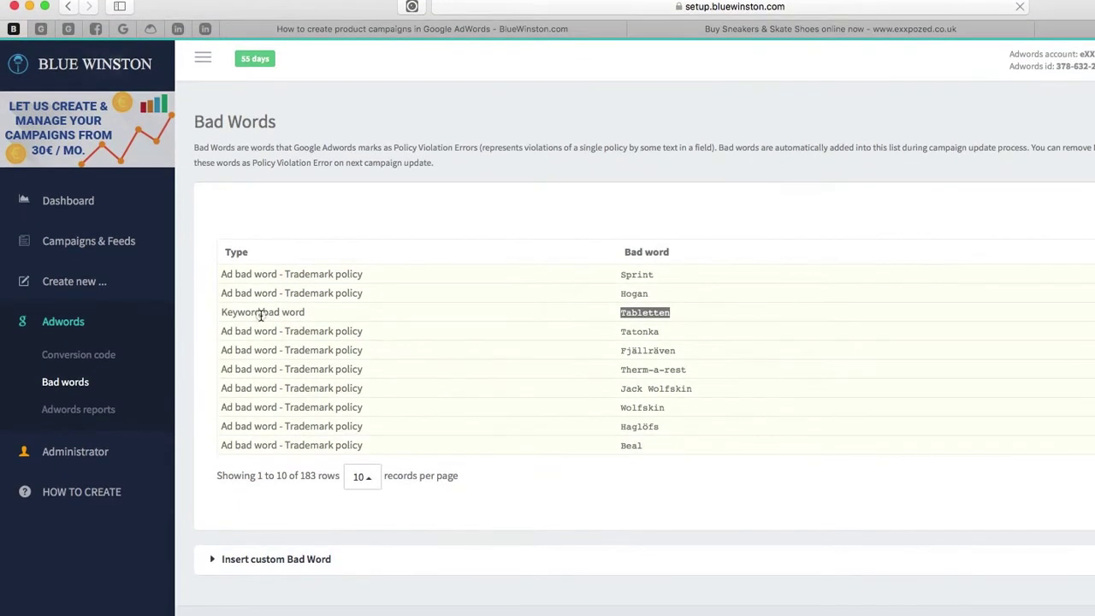
pyautogui.moveTo(261, 316); pyautogui.dragTo(302, 314)
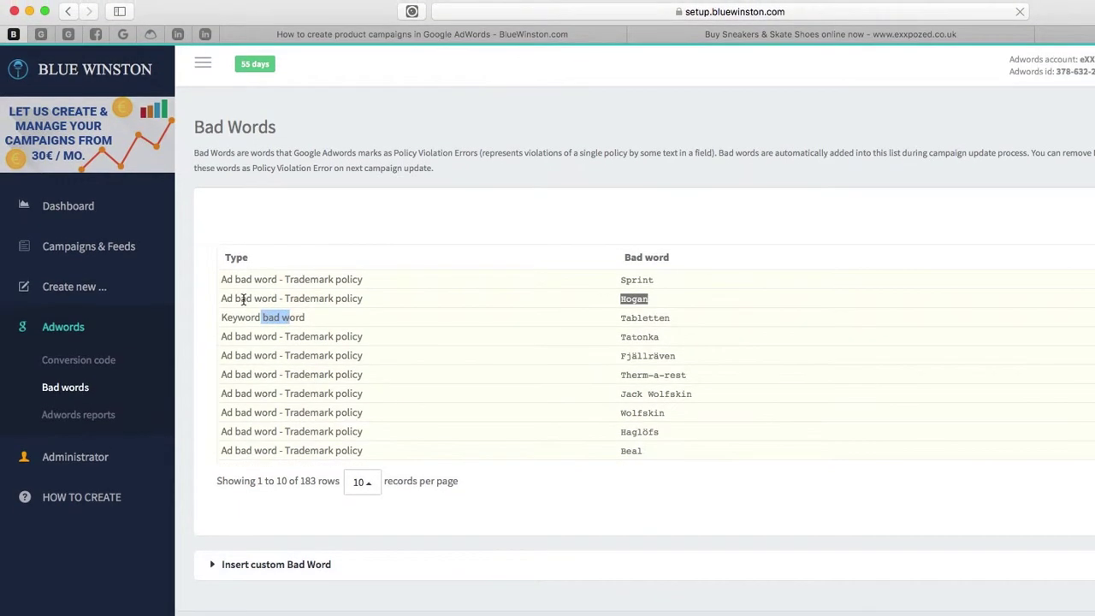
pyautogui.click(244, 296)
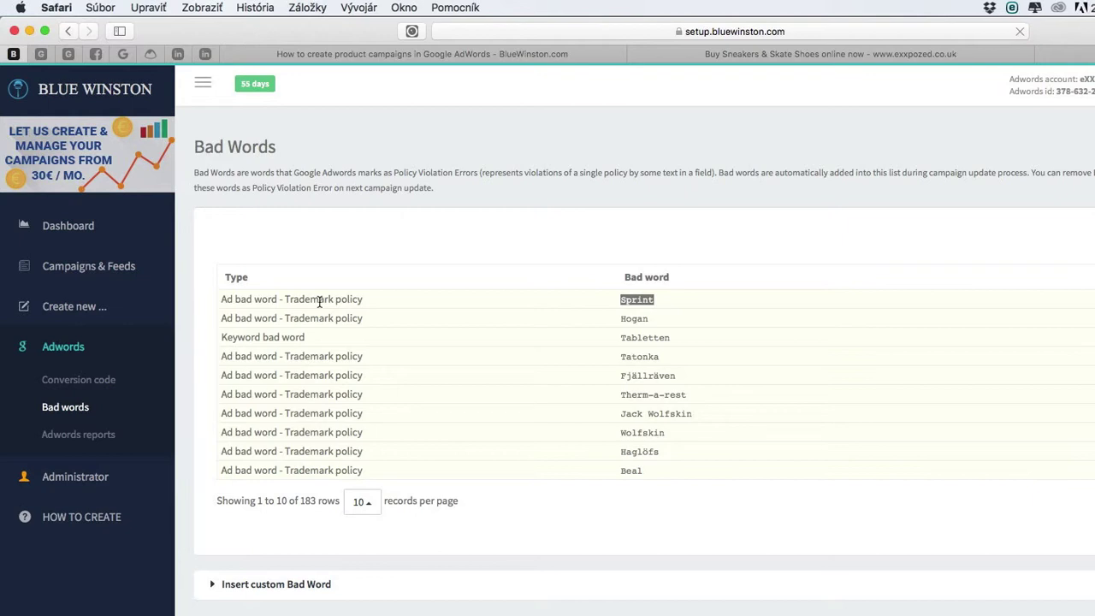
# Step: Sort the table by Type, then reverse it so Keyword entries come first
pyautogui.click(582, 287)
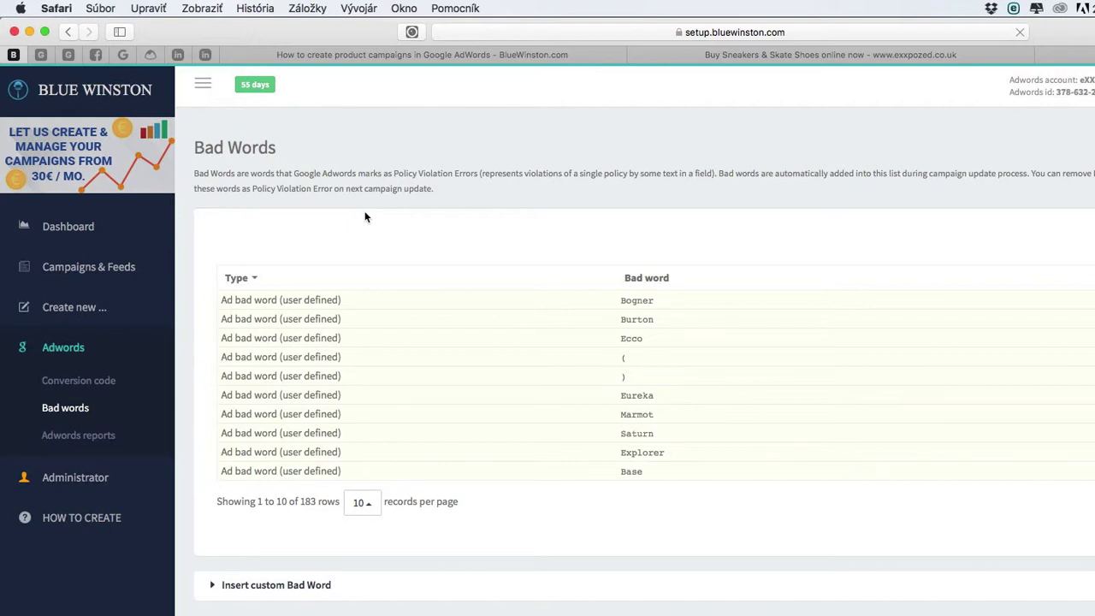
pyautogui.doubleClick(637, 320)
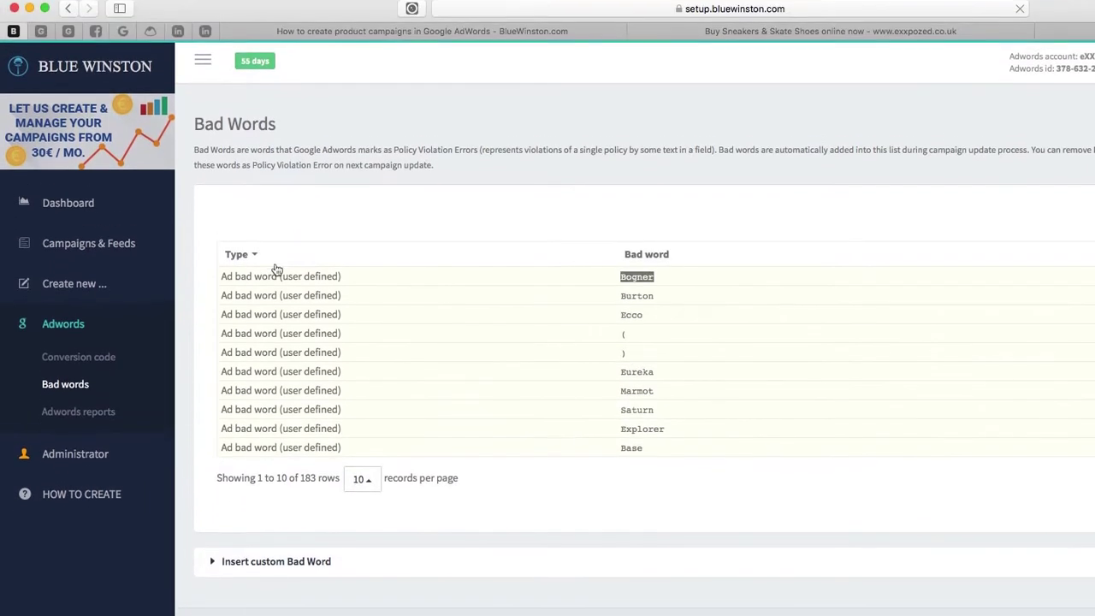
pyautogui.click(255, 268)
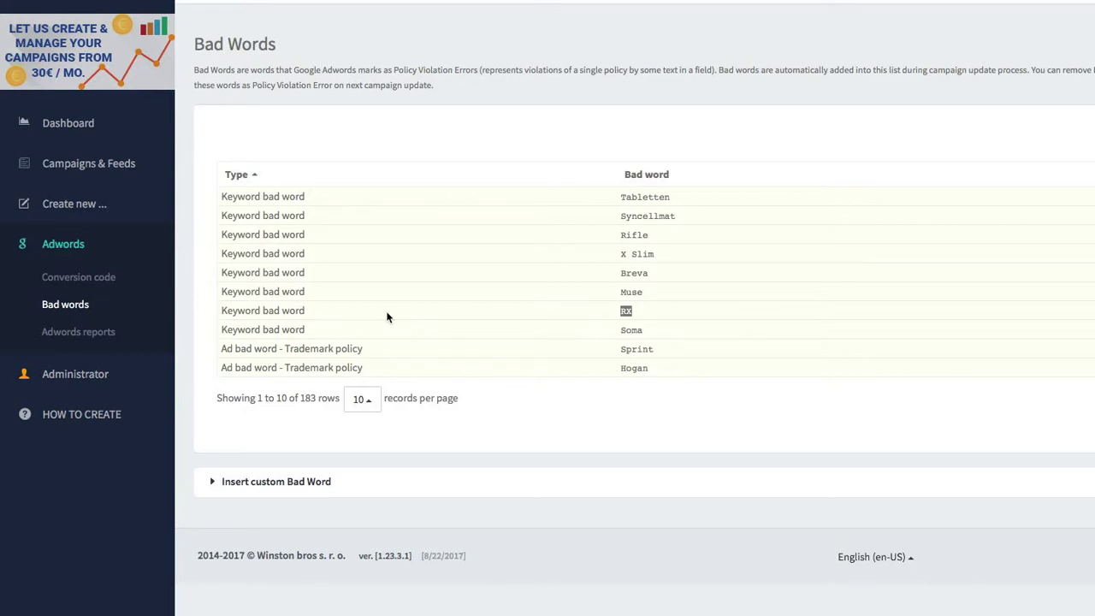
# Step: Expand the Insert custom Bad Word form, keeping Ad bad word as the type
pyautogui.click(416, 313)
pyautogui.scroll(-2, 476, 362)
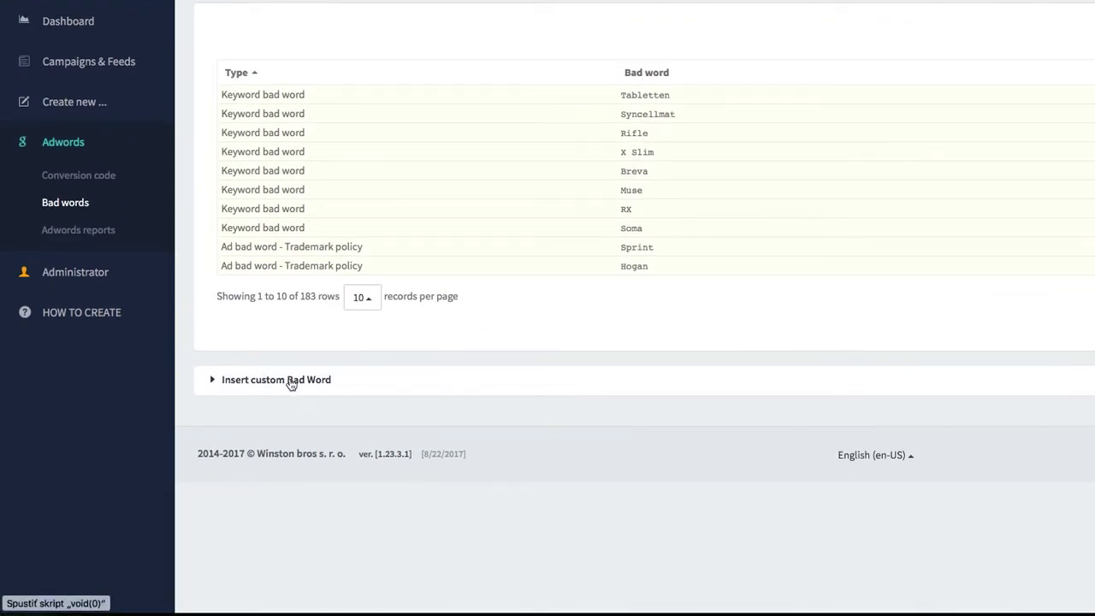
pyautogui.click(290, 381)
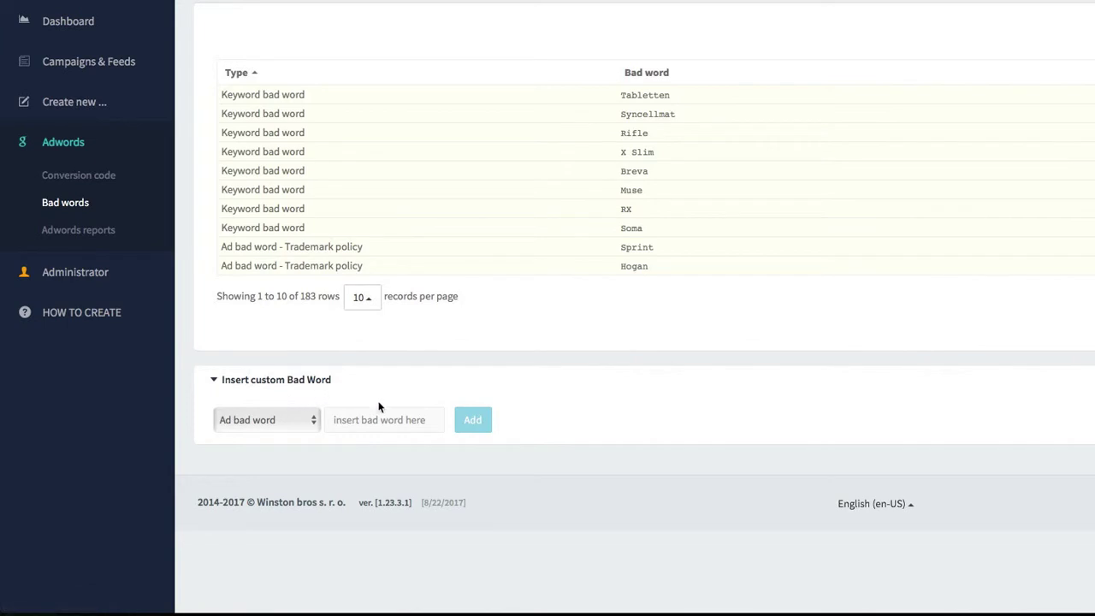
pyautogui.click(397, 425)
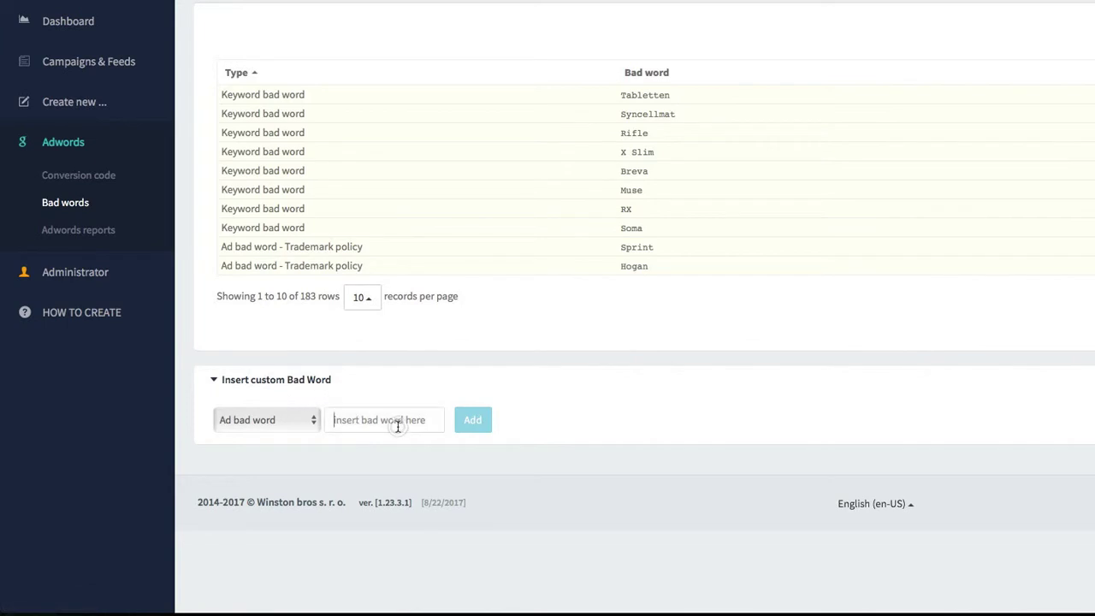
pyautogui.click(313, 420)
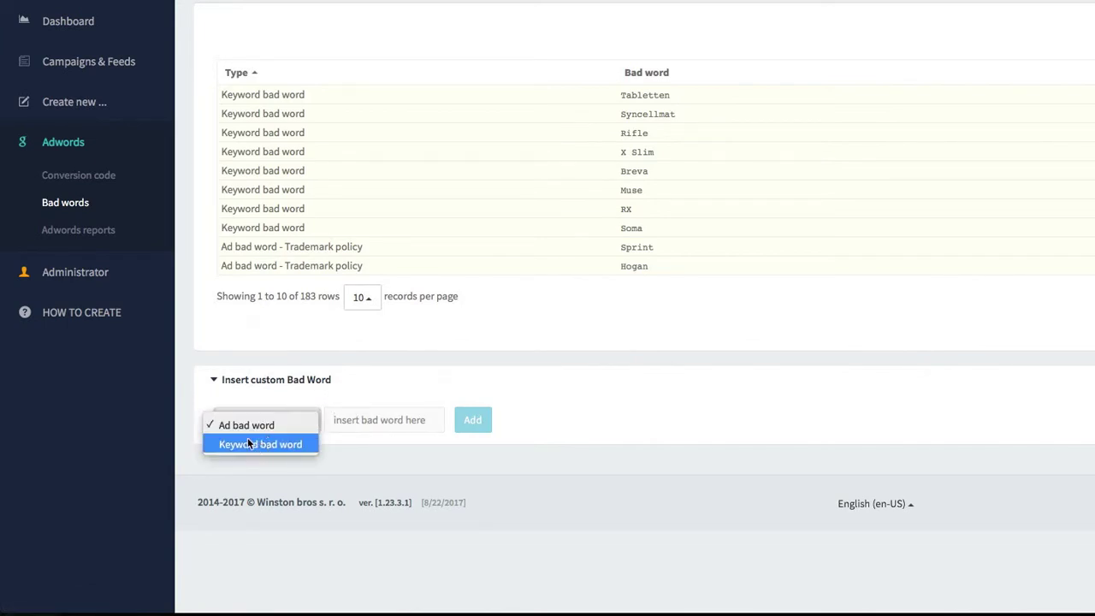
pyautogui.click(349, 433)
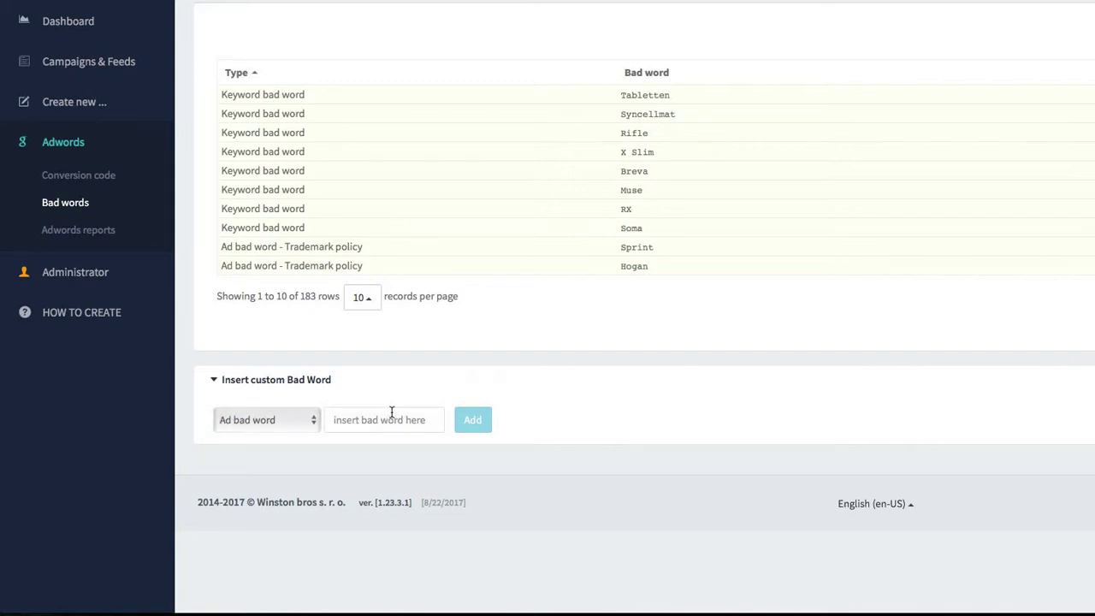
# Step: Type 'type here your word or phrase' as sample text, then delete it all
pyautogui.write('type here you wo')
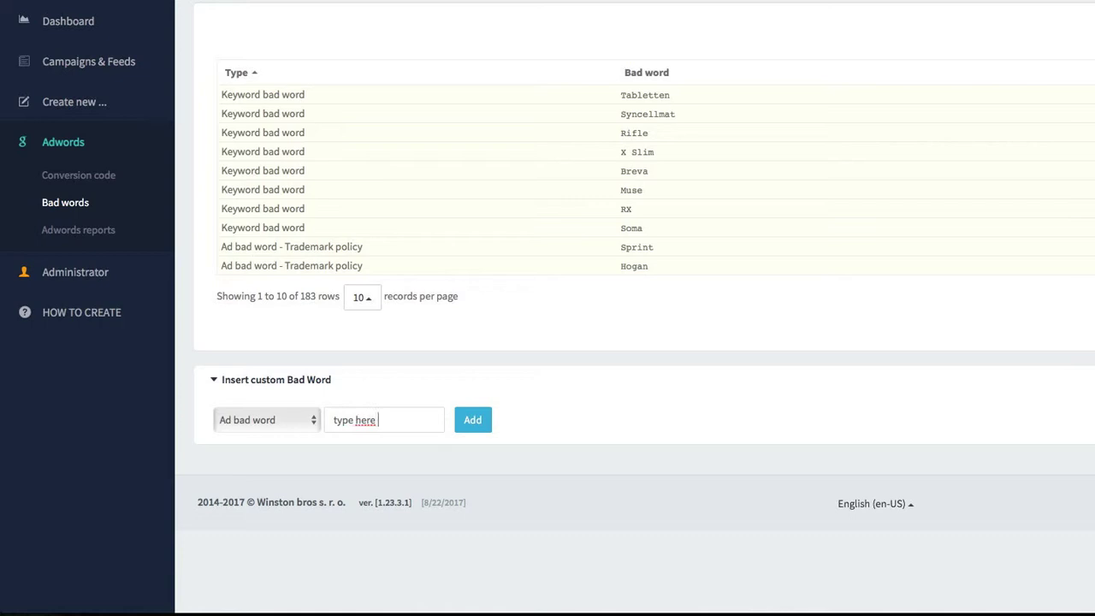
pyautogui.press('BackSpace')
pyautogui.press('BackSpace')
pyautogui.press('BackSpace')
pyautogui.press('BackSpace')
pyautogui.write('ur word or hrase')
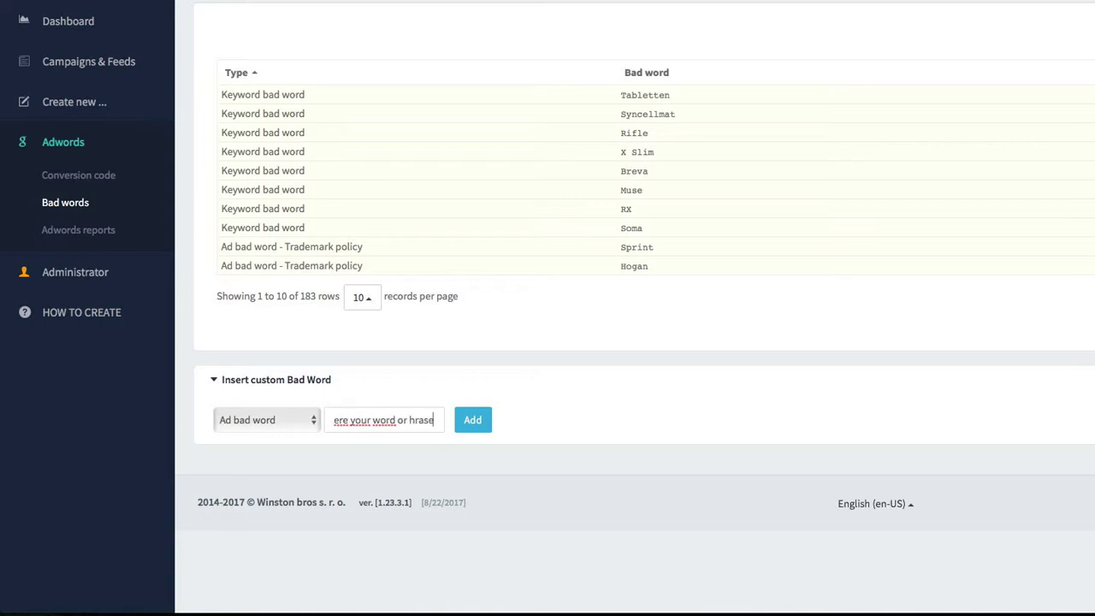
pyautogui.press('BackSpace')
pyautogui.press('BackSpace')
pyautogui.press('BackSpace')
pyautogui.press('BackSpace')
pyautogui.press('BackSpace')
pyautogui.write('phrase')
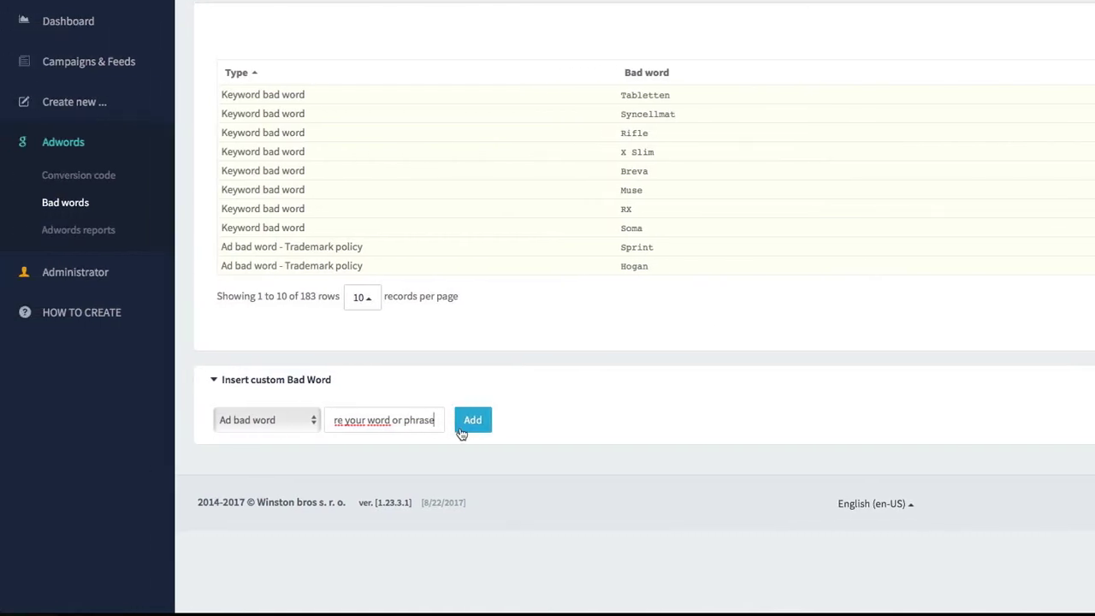
pyautogui.press('super+a')
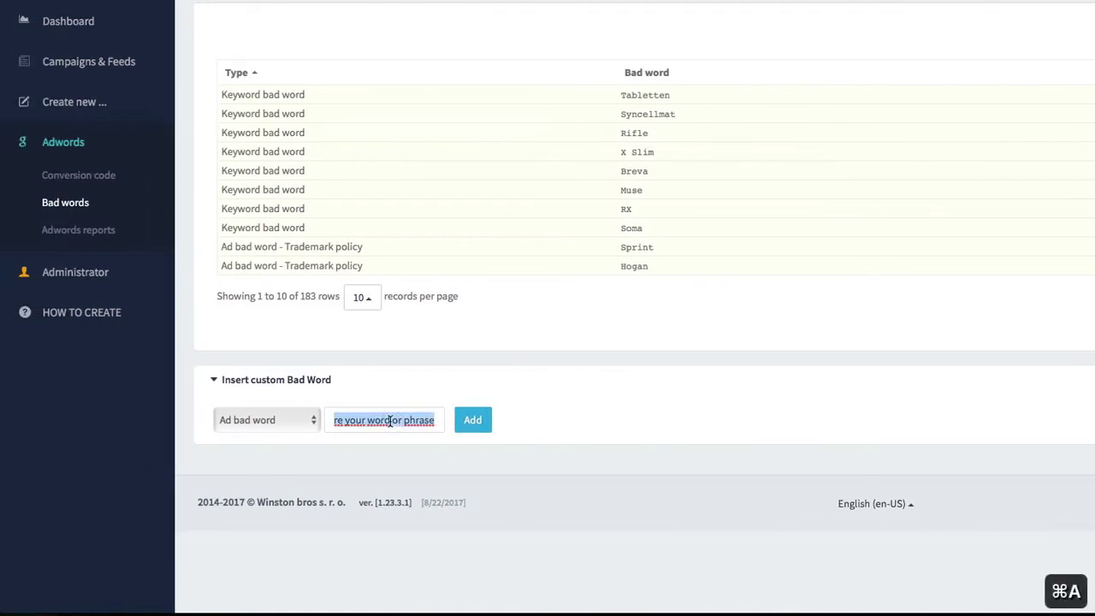
pyautogui.press('BackSpace')
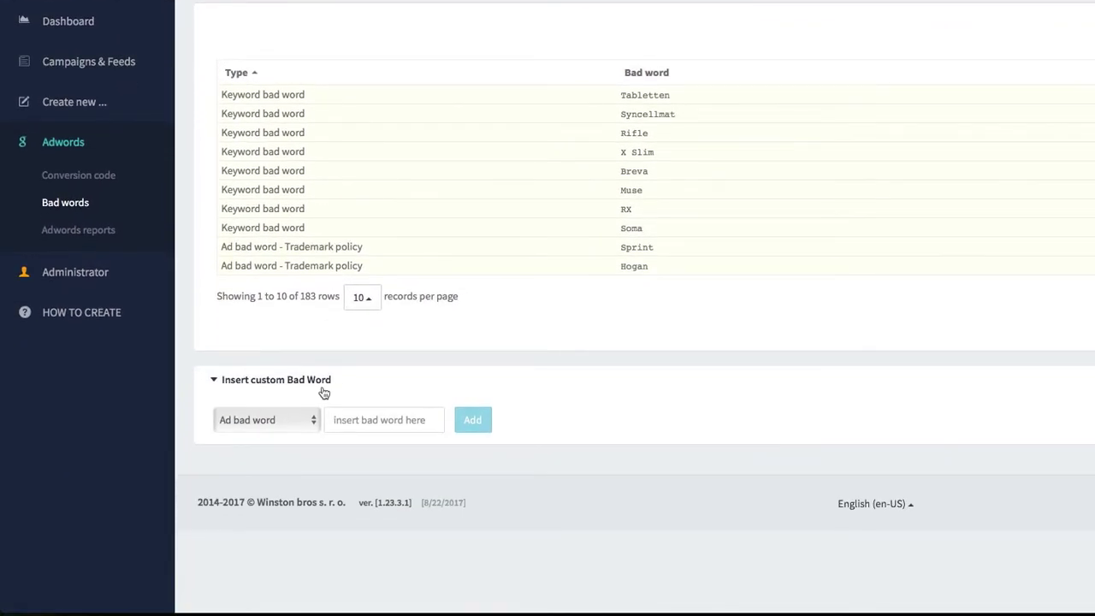
# Step: Collapse the Insert custom Bad Word form and go to Campaigns & Feeds > Campaign list
pyautogui.click(276, 589)
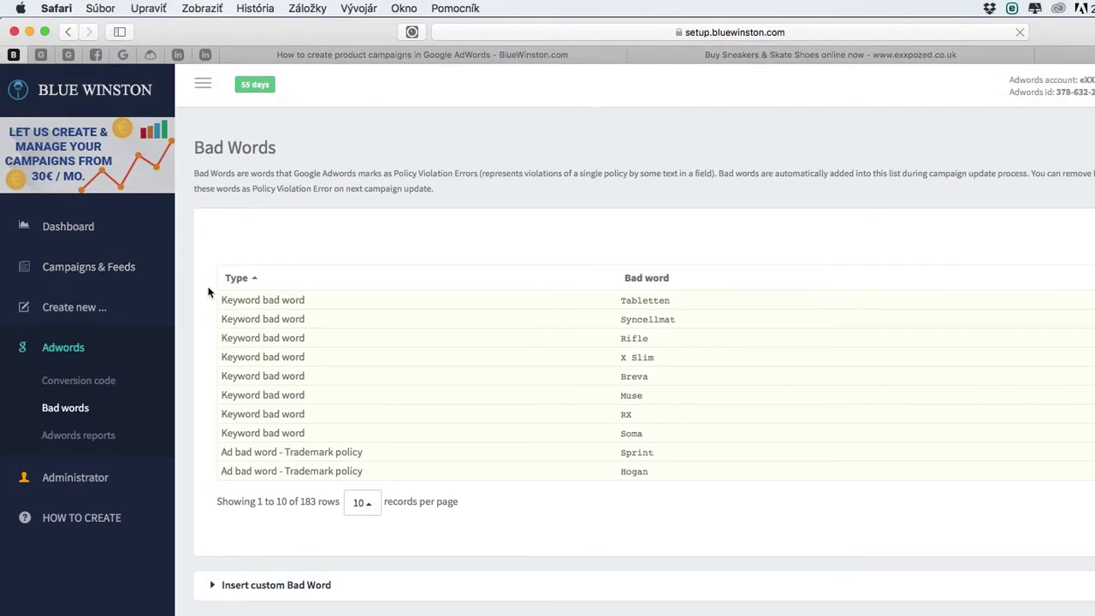
pyautogui.click(120, 267)
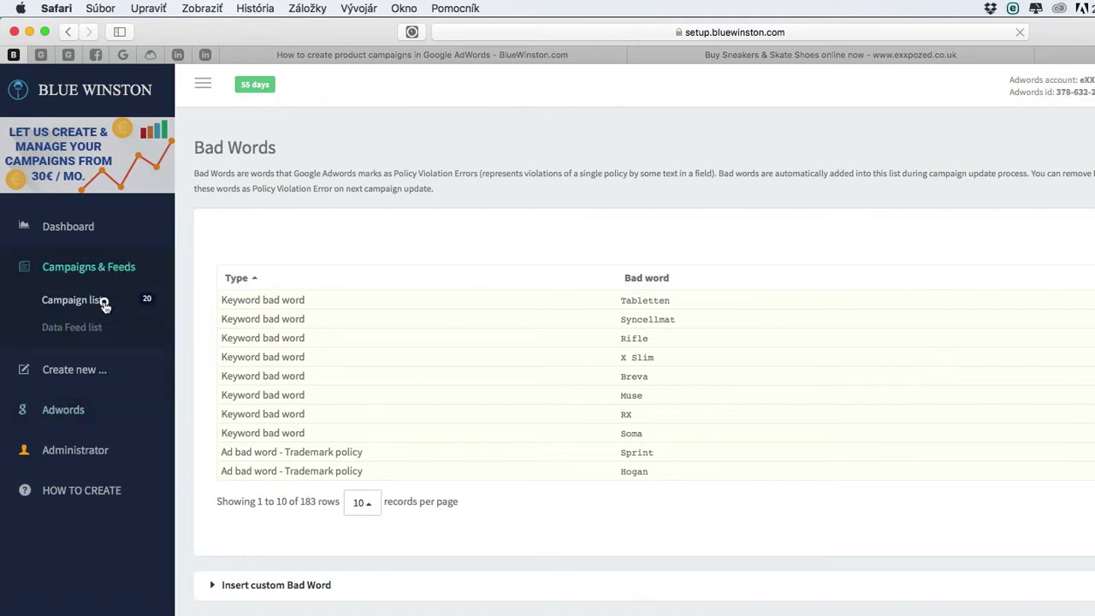
pyautogui.click(103, 300)
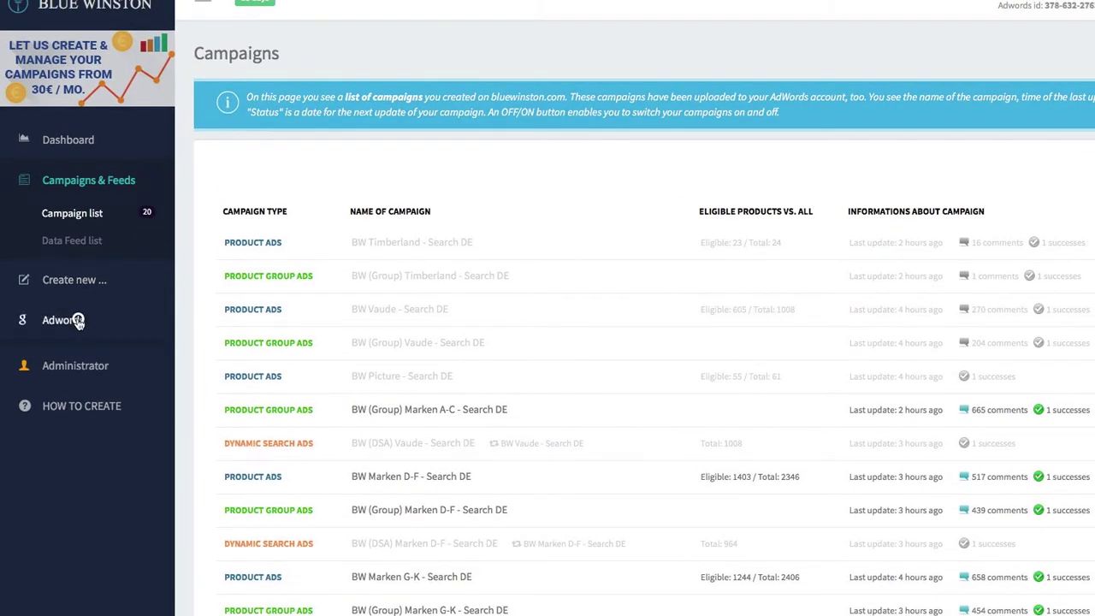
pyautogui.click(80, 320)
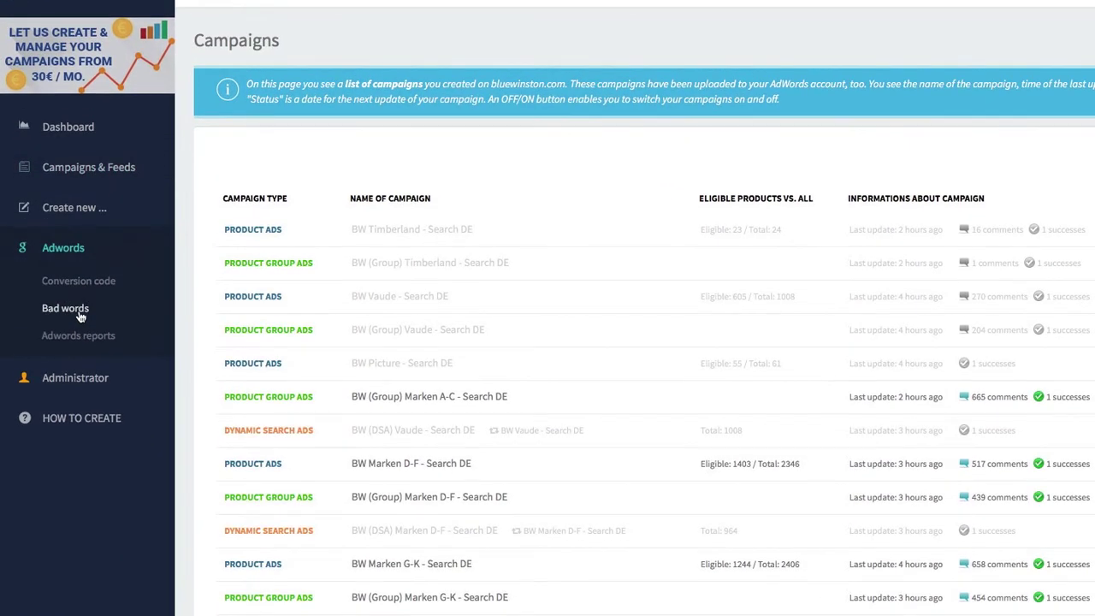
pyautogui.click(81, 315)
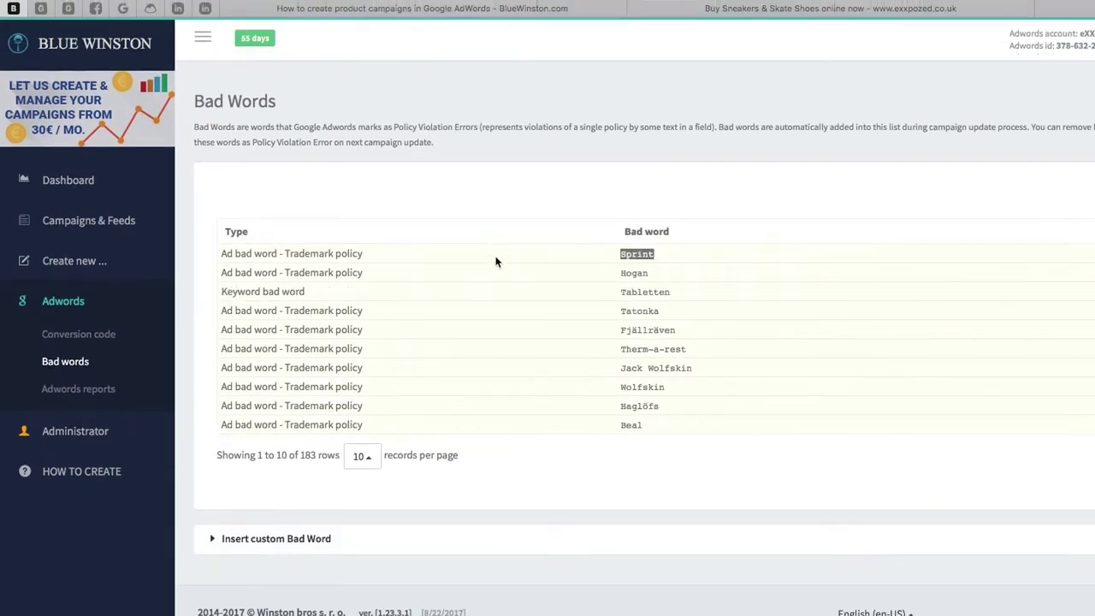
pyautogui.doubleClick(662, 329)
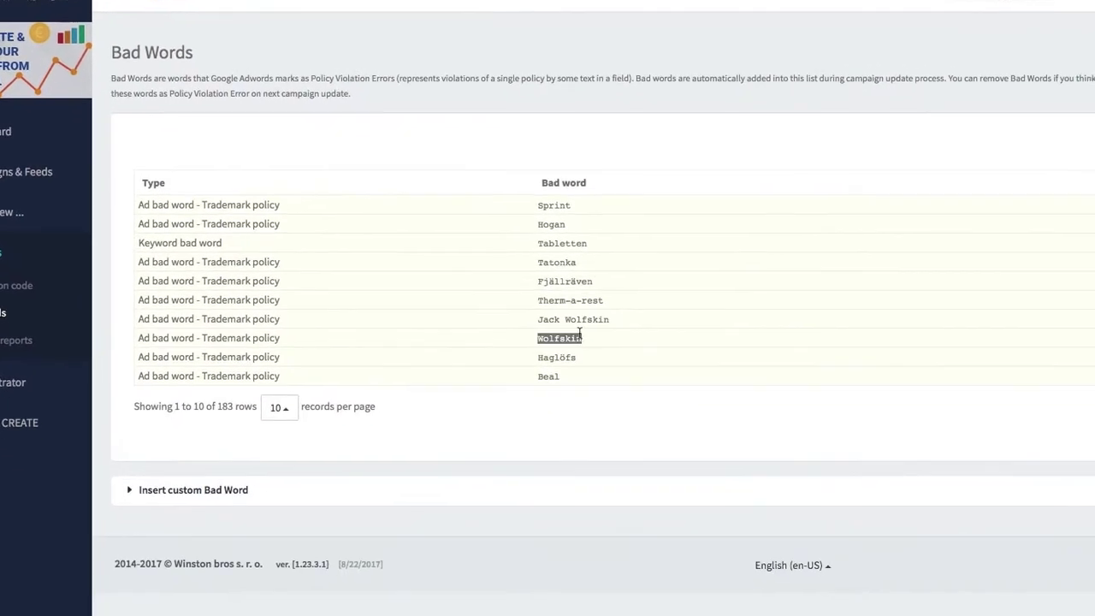
pyautogui.doubleClick(560, 358)
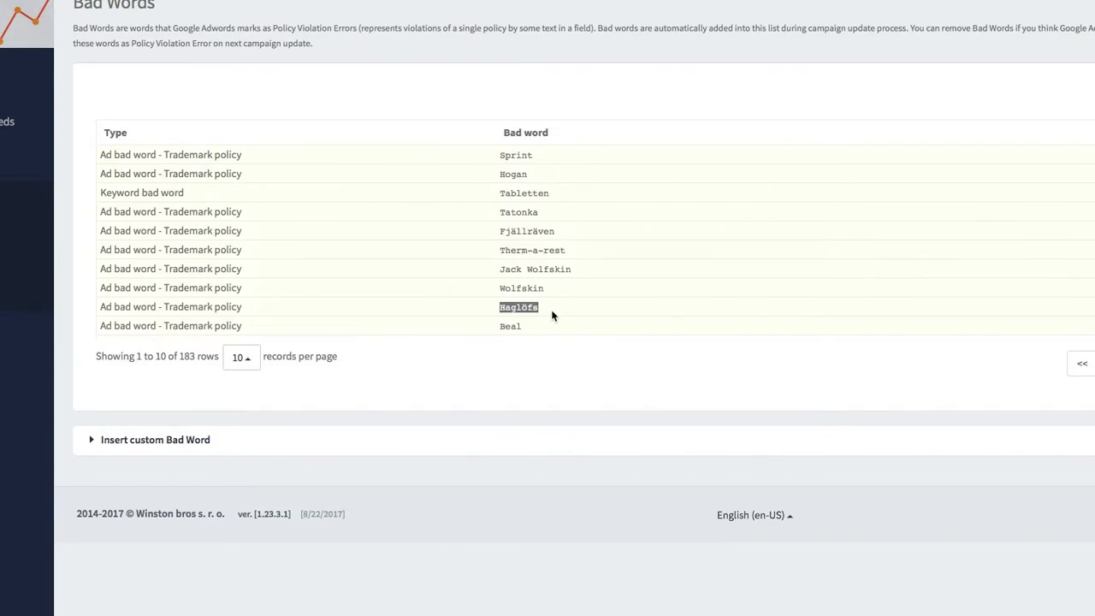
pyautogui.doubleClick(537, 270)
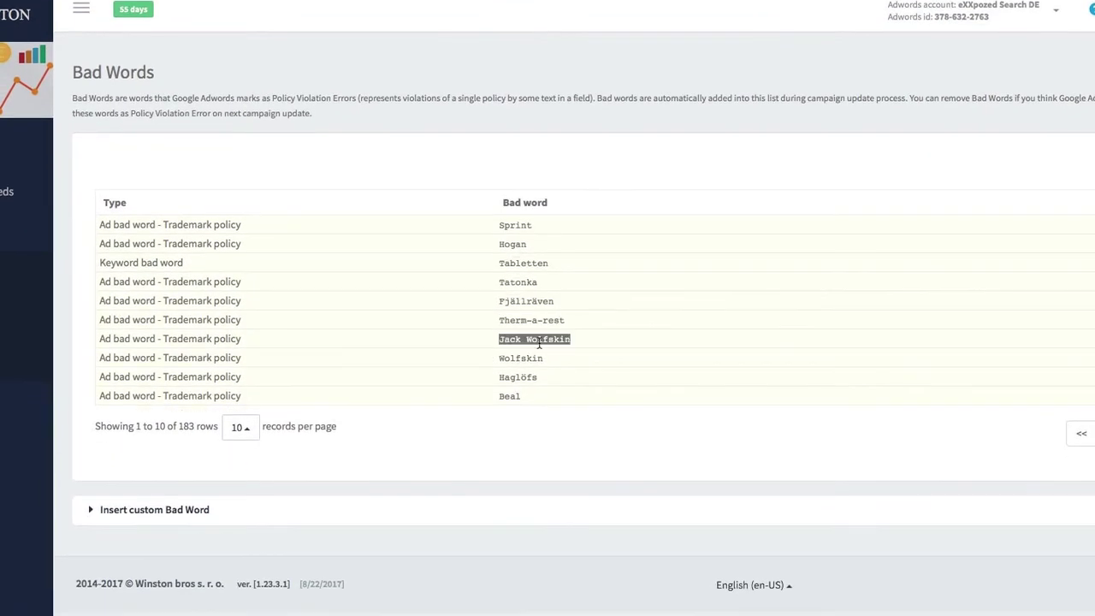
pyautogui.doubleClick(521, 396)
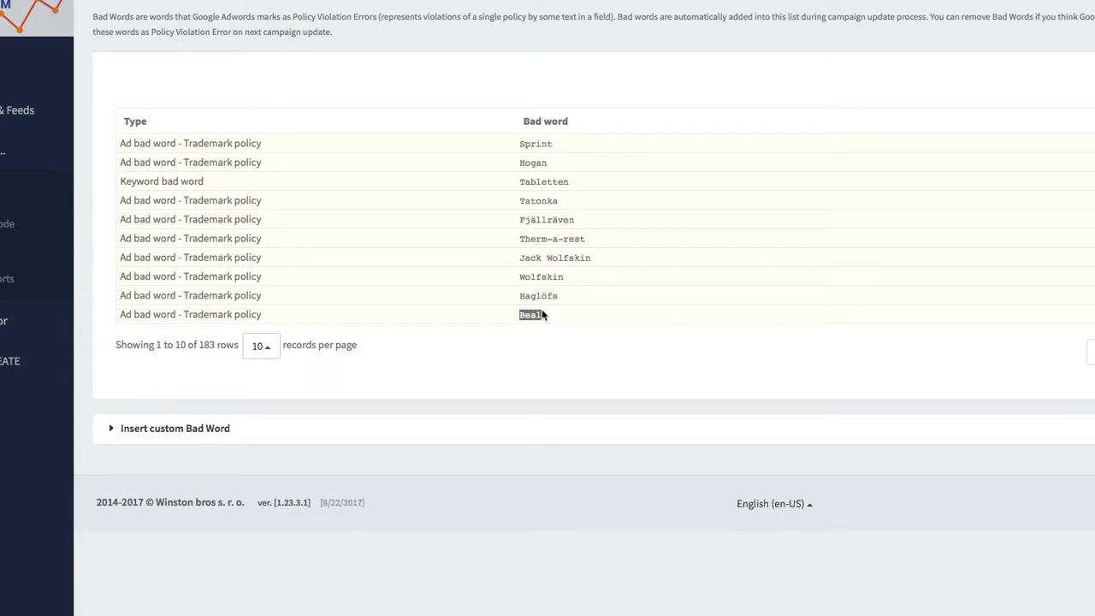
pyautogui.doubleClick(538, 200)
pyautogui.doubleClick(536, 144)
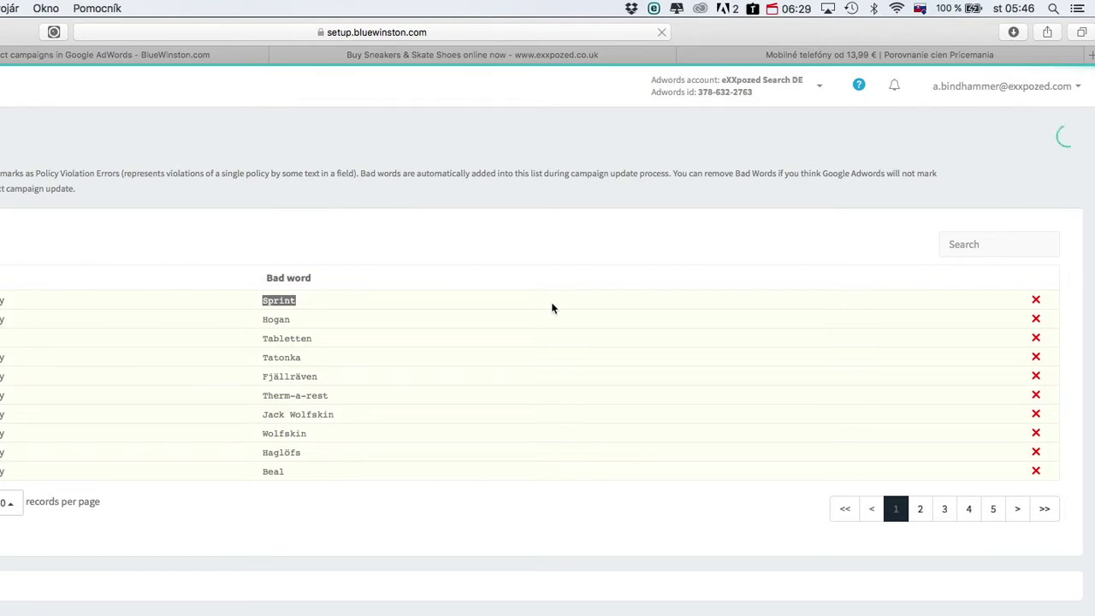
pyautogui.doubleClick(514, 318)
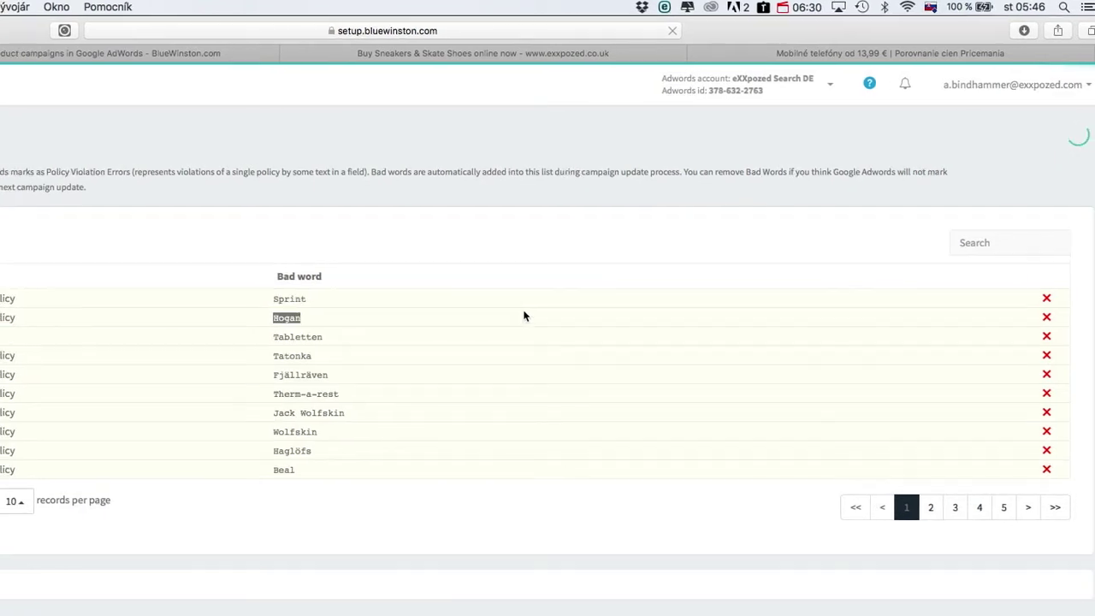
pyautogui.doubleClick(289, 299)
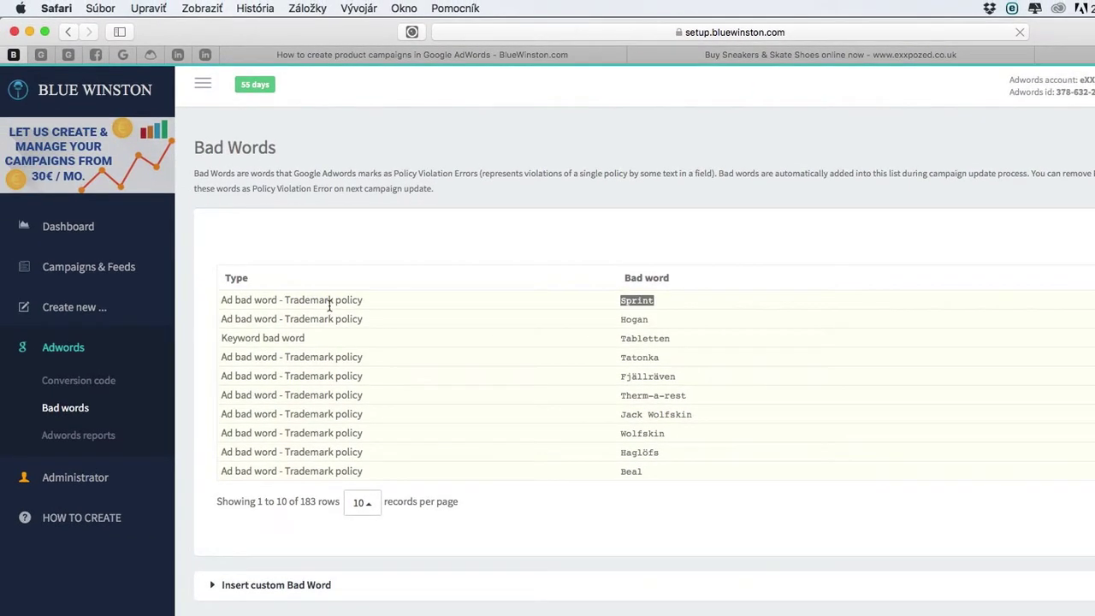
pyautogui.click(483, 502)
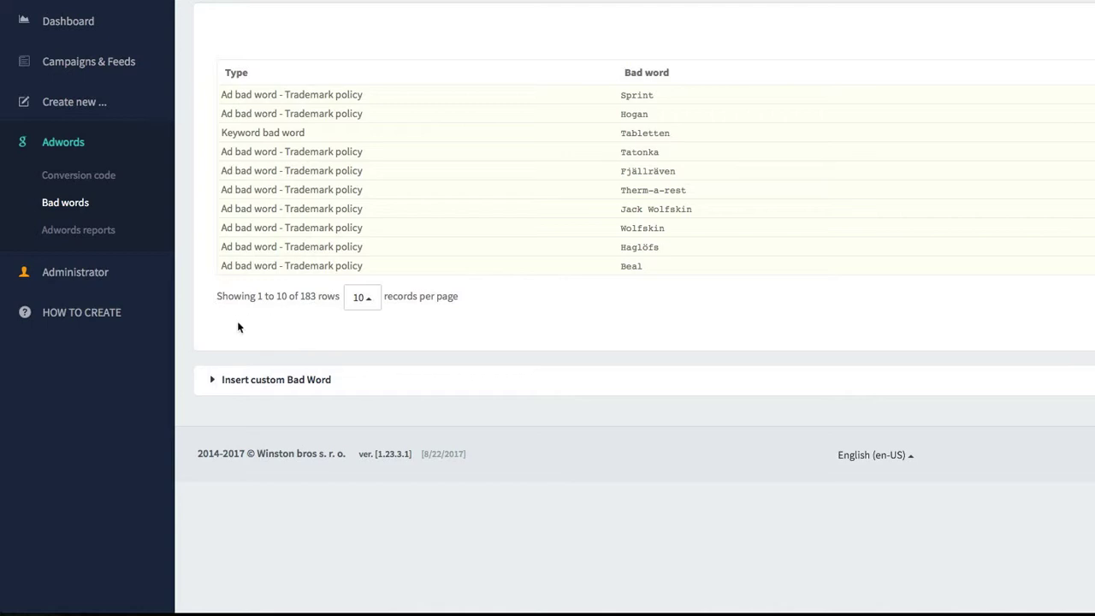
pyautogui.scroll(2, 36, 277)
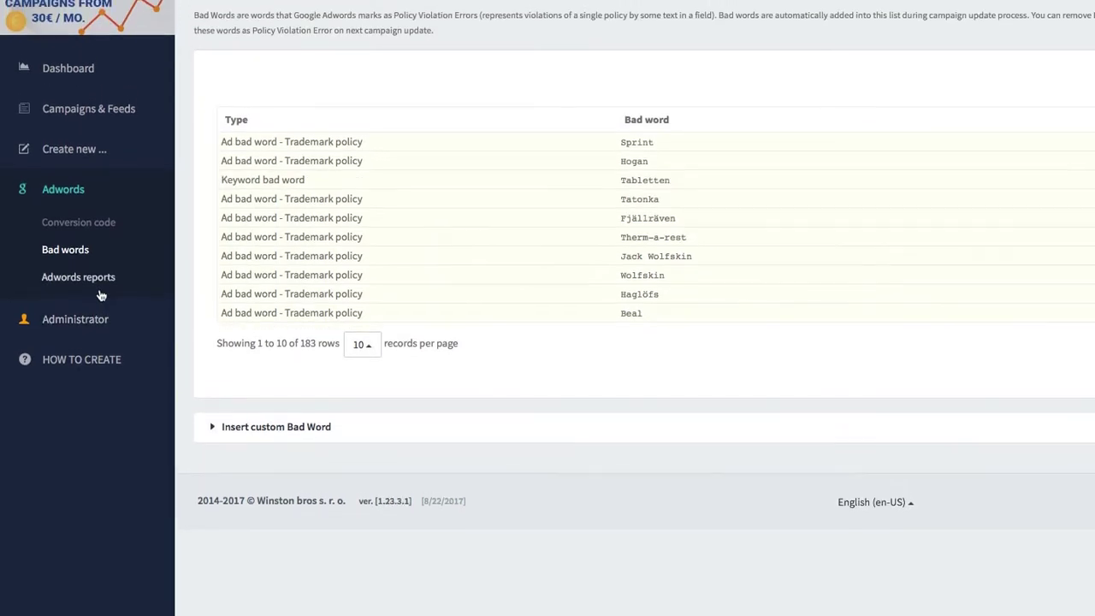
pyautogui.scroll(1, 99, 299)
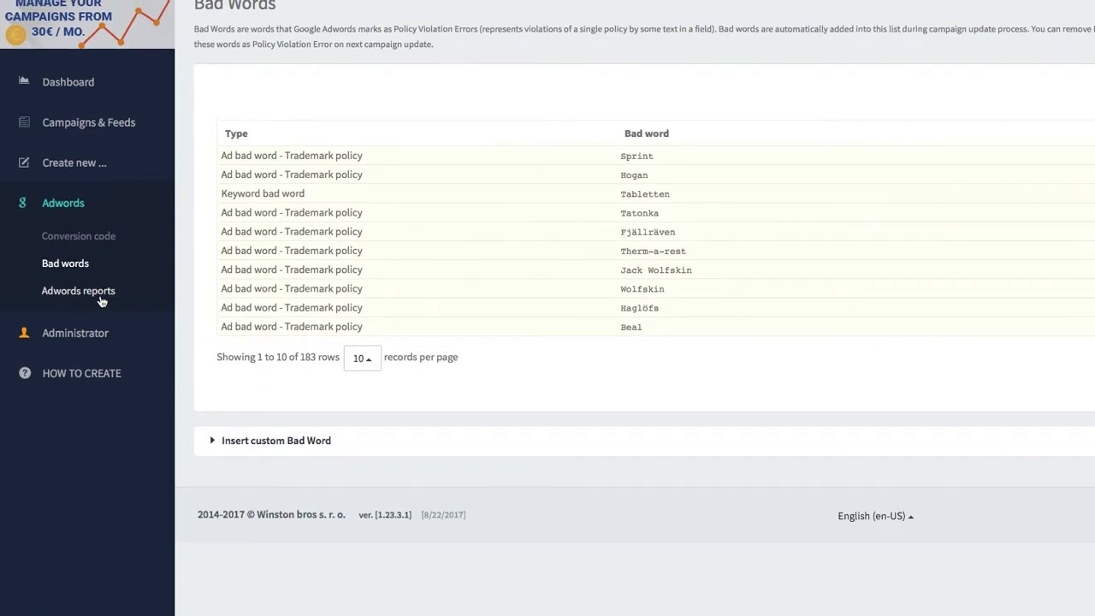
# Step: Open Adwords reports for last-30-days clicks, cost and impressions per campaign, then expand HOW TO CREATE
pyautogui.click(77, 297)
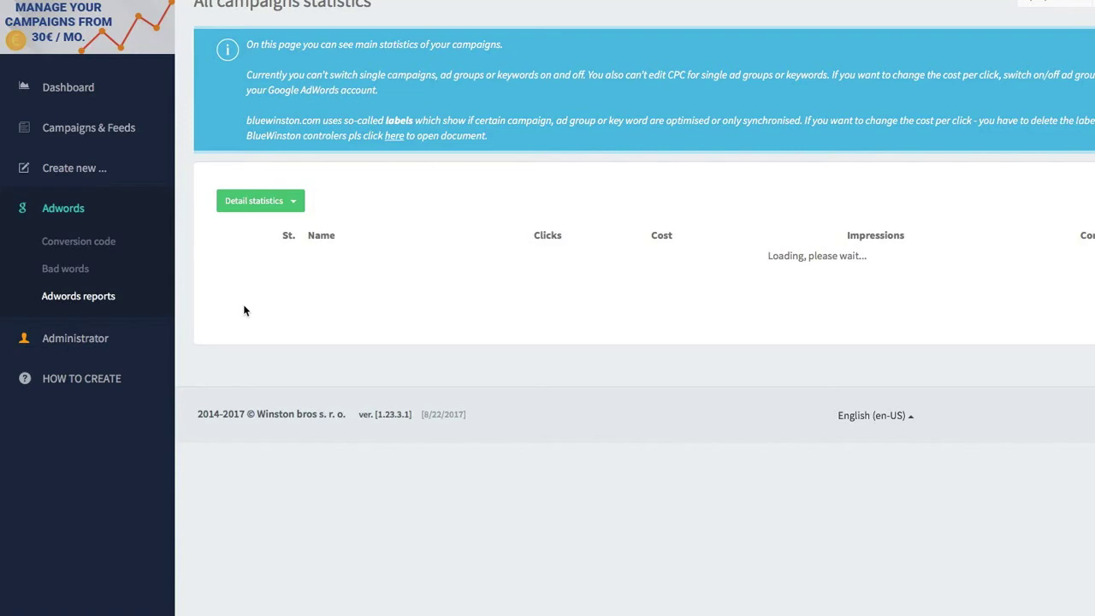
pyautogui.scroll(1, 445, 304)
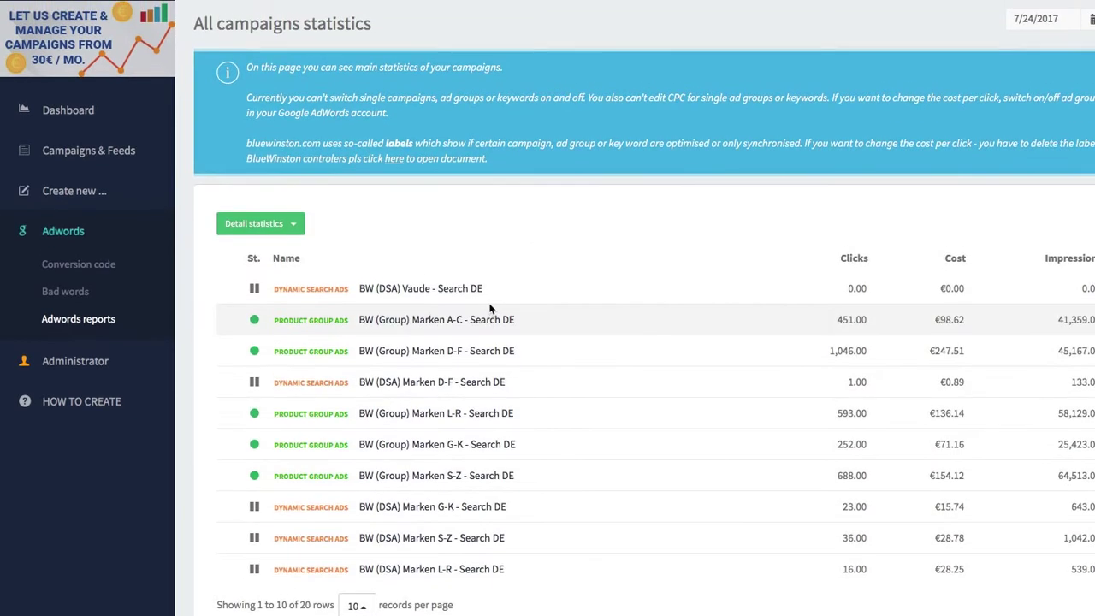
pyautogui.scroll(-2, 359, 291)
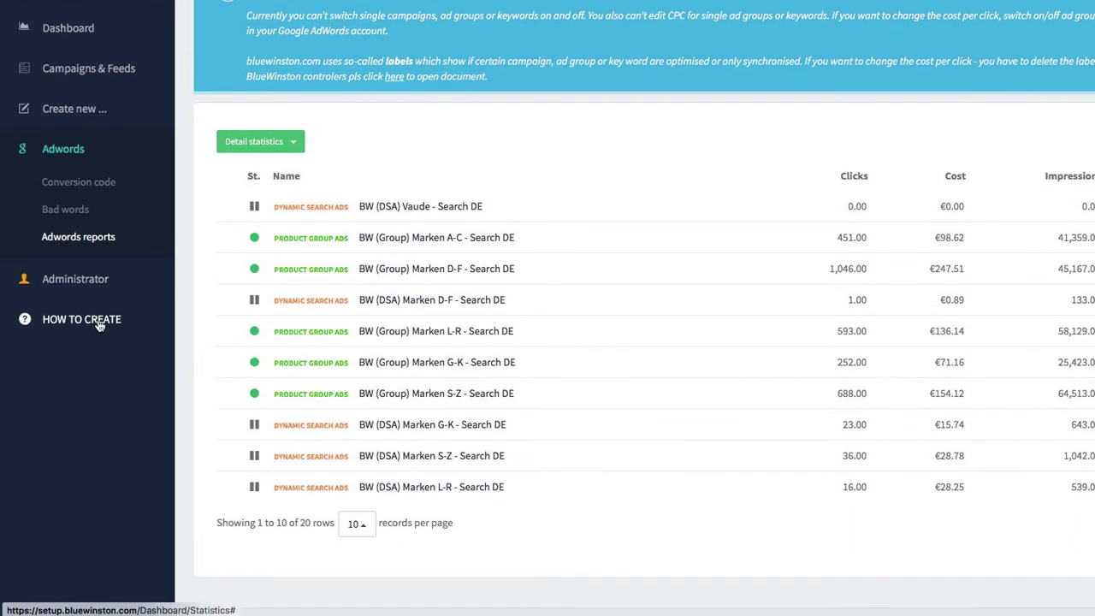
pyautogui.click(102, 321)
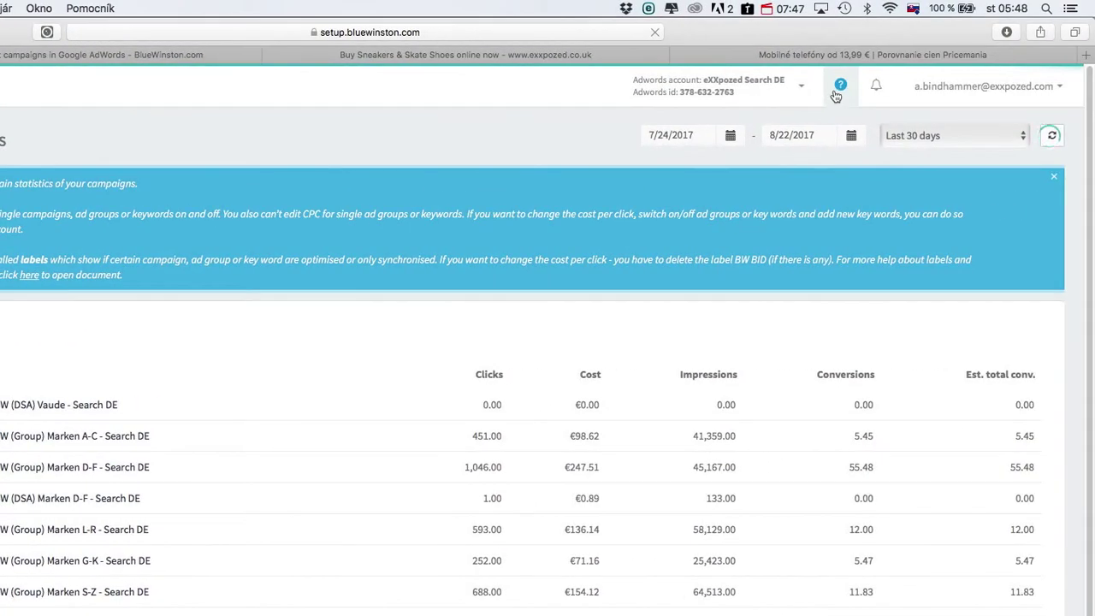
pyautogui.click(882, 89)
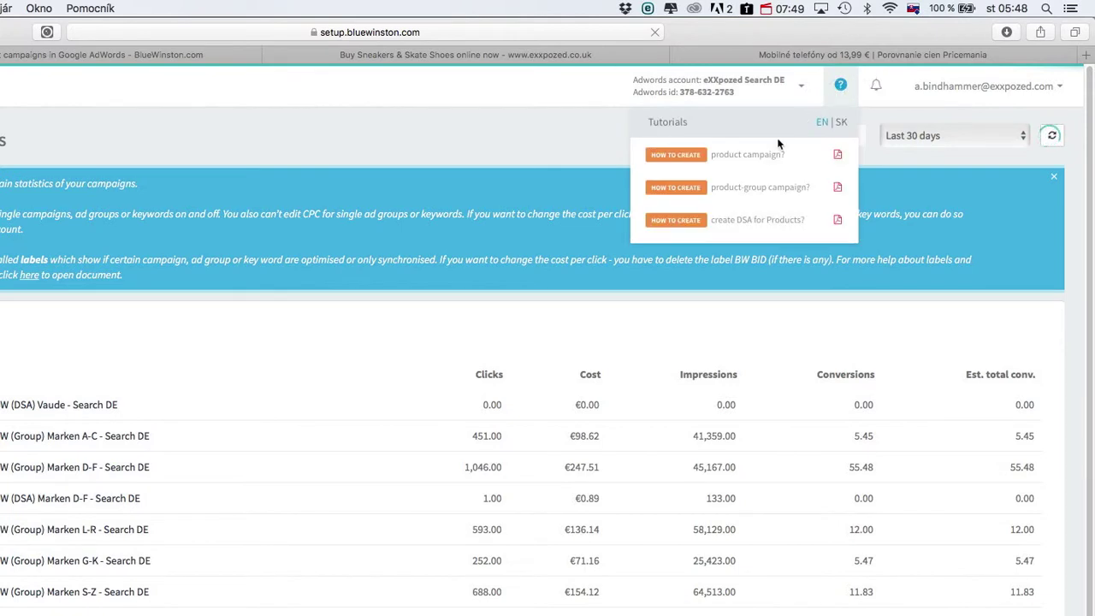
pyautogui.click(832, 124)
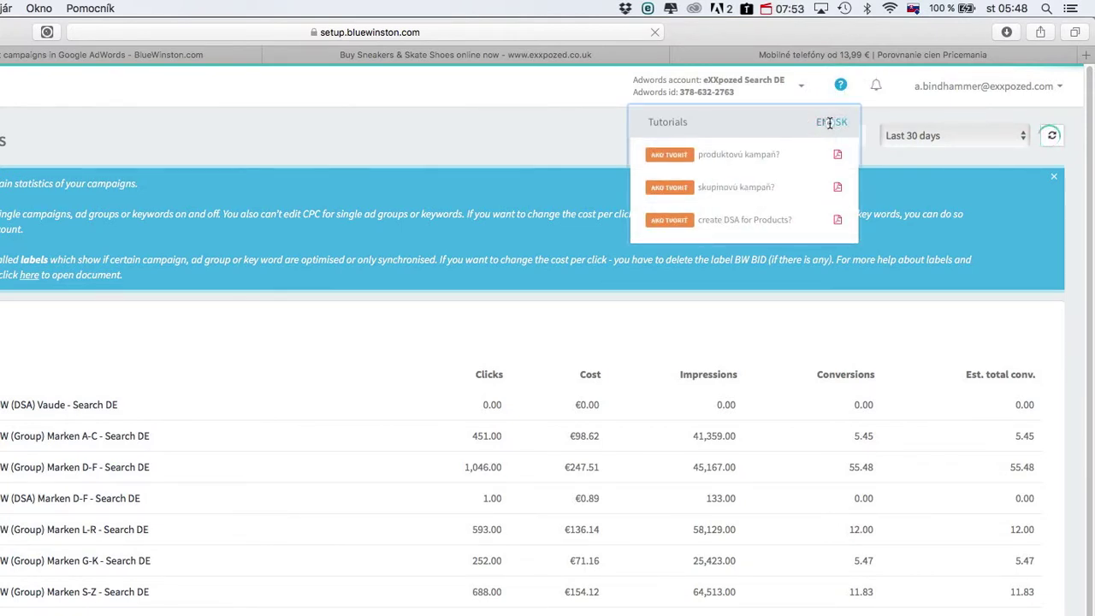
pyautogui.click(823, 123)
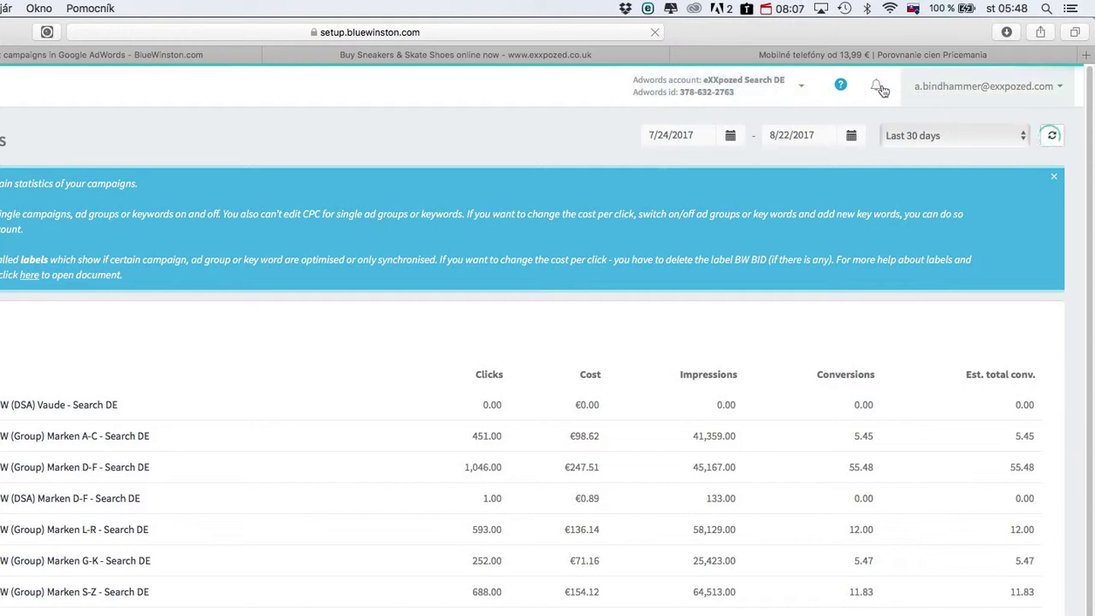
pyautogui.click(804, 95)
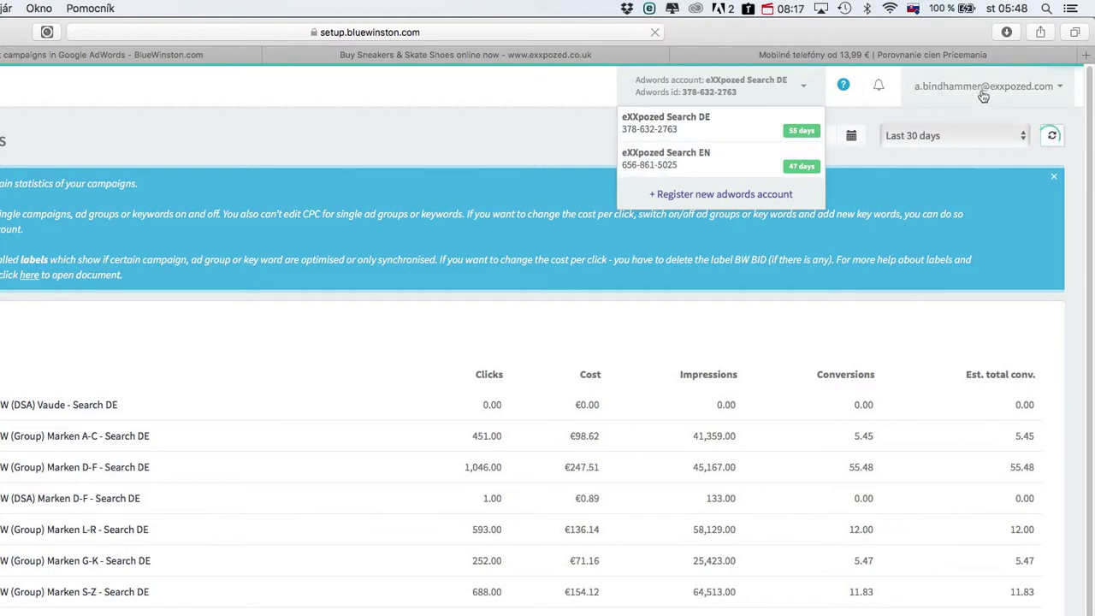
pyautogui.click(923, 112)
pyautogui.click(774, 92)
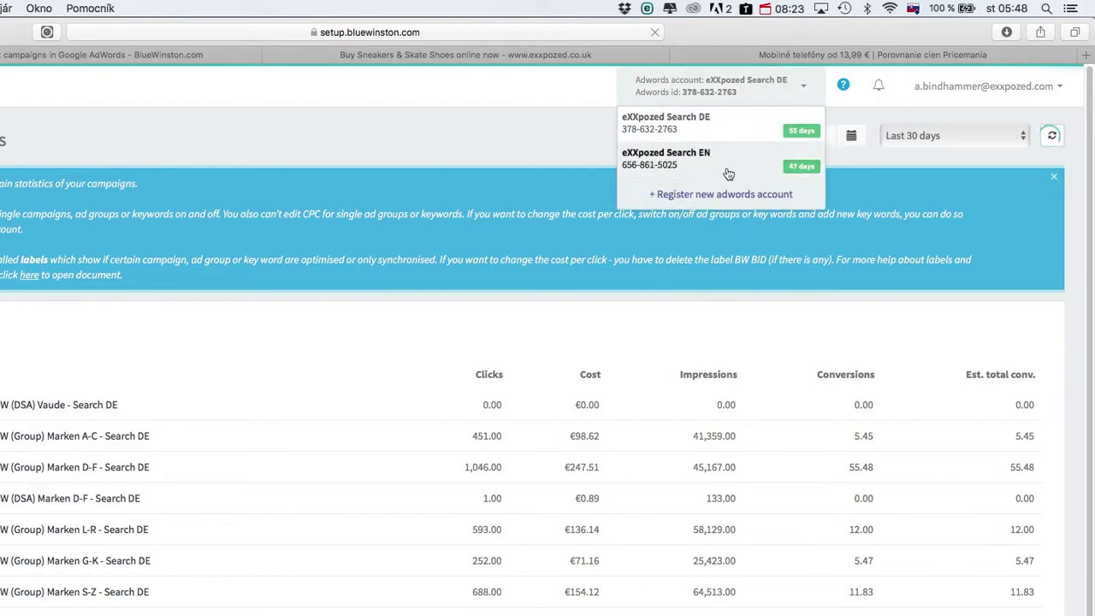
pyautogui.click(860, 118)
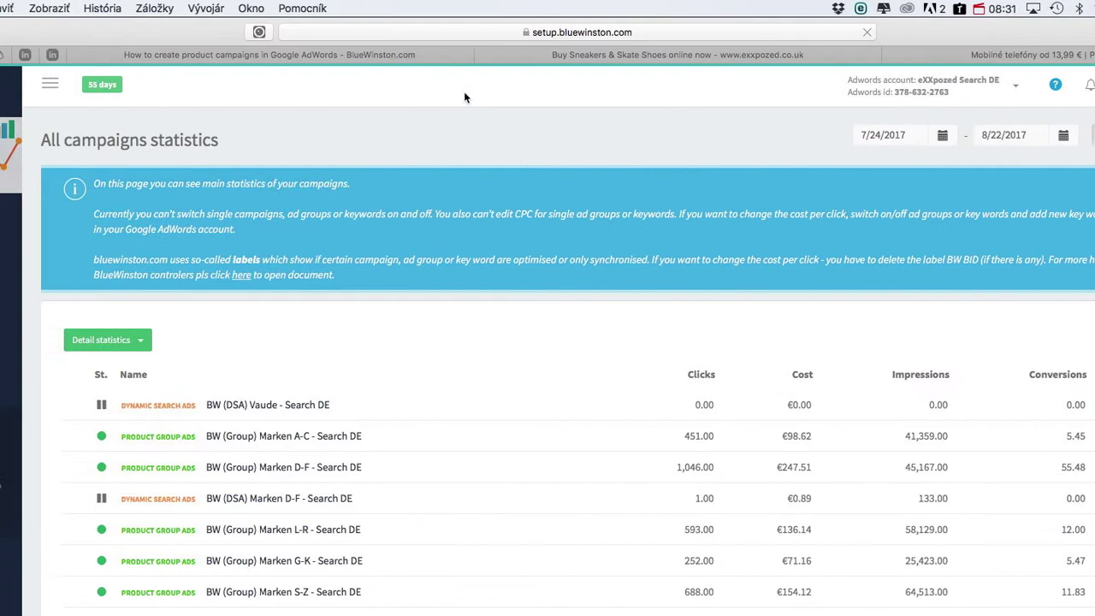
pyautogui.moveTo(101, 84)
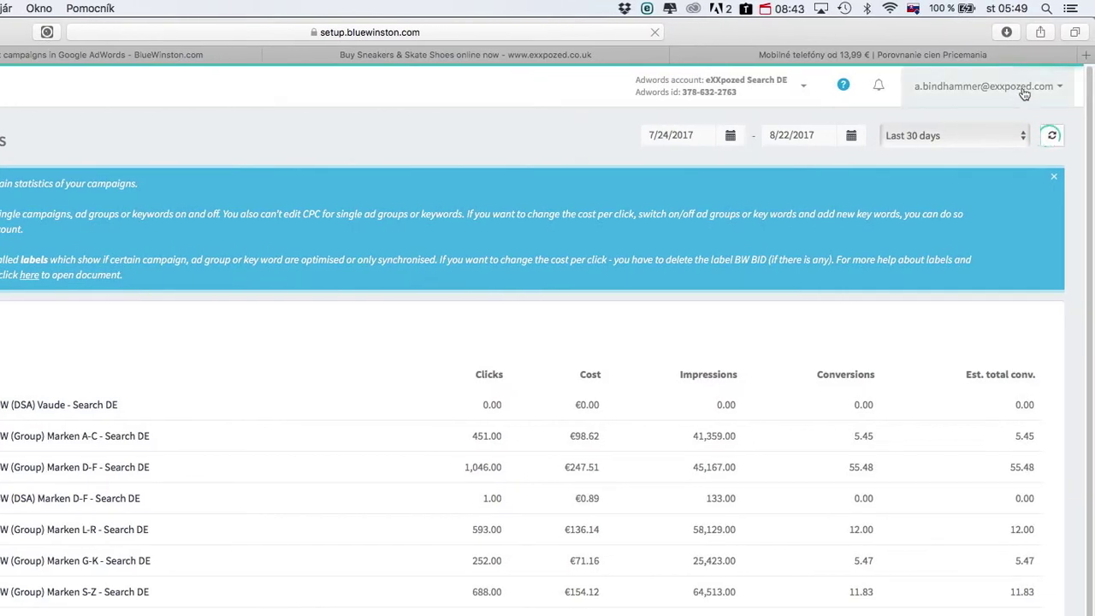
# Step: Compare €69 monthly with €59 quarterly pricing and buy the quarterly Standard plan
pyautogui.click(1025, 90)
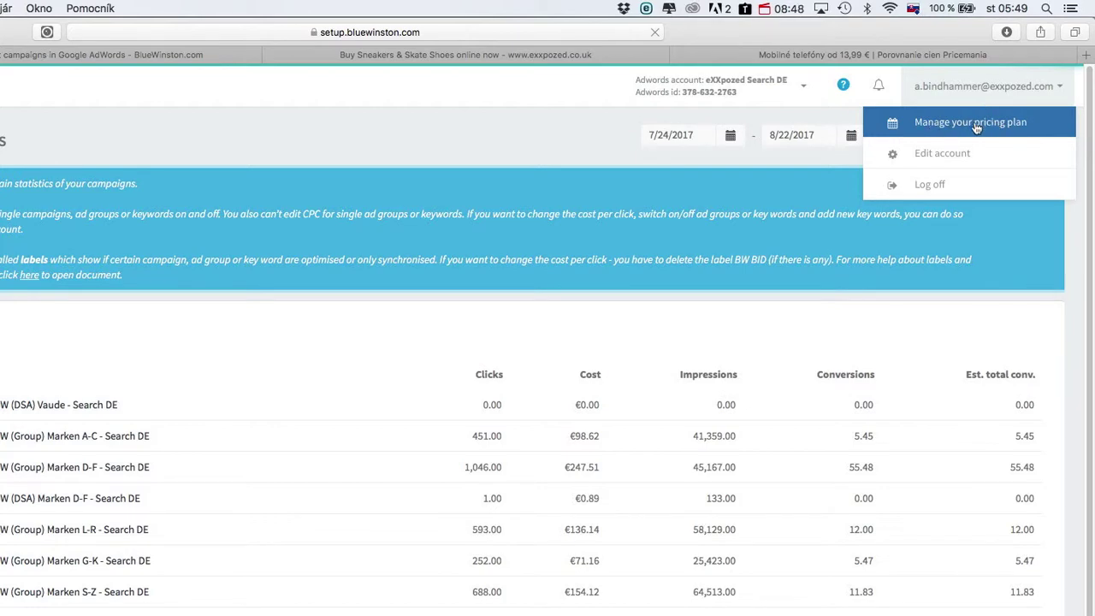
pyautogui.click(1019, 125)
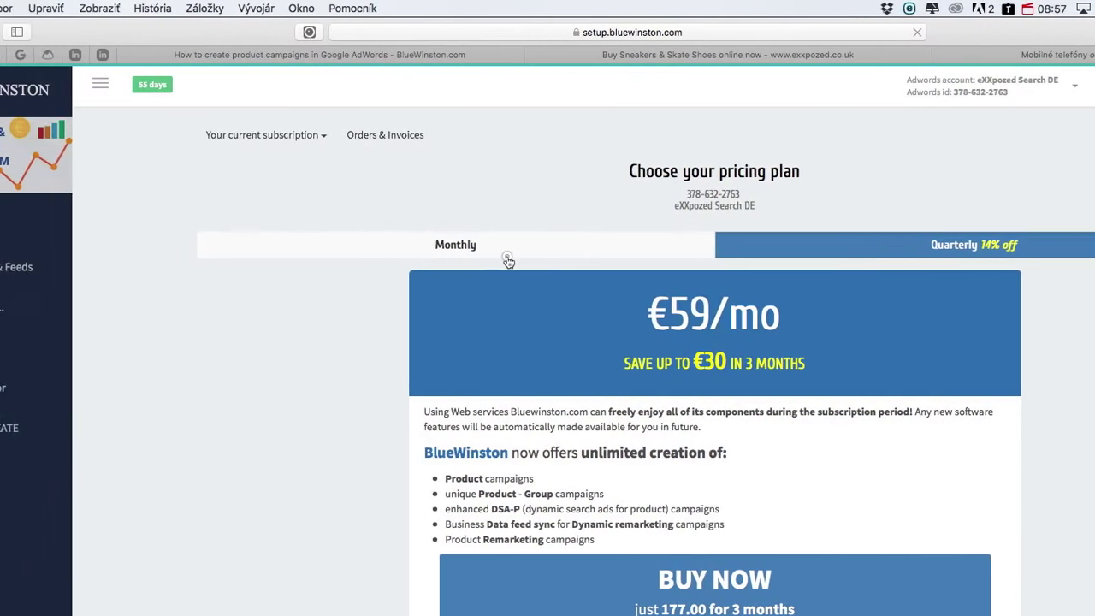
pyautogui.click(381, 248)
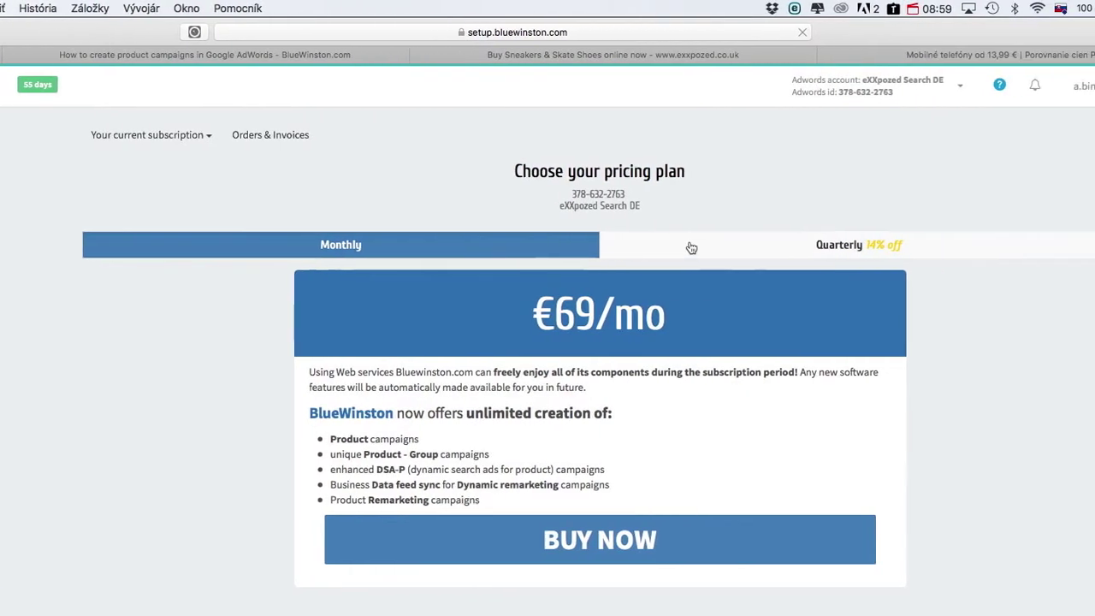
pyautogui.click(843, 247)
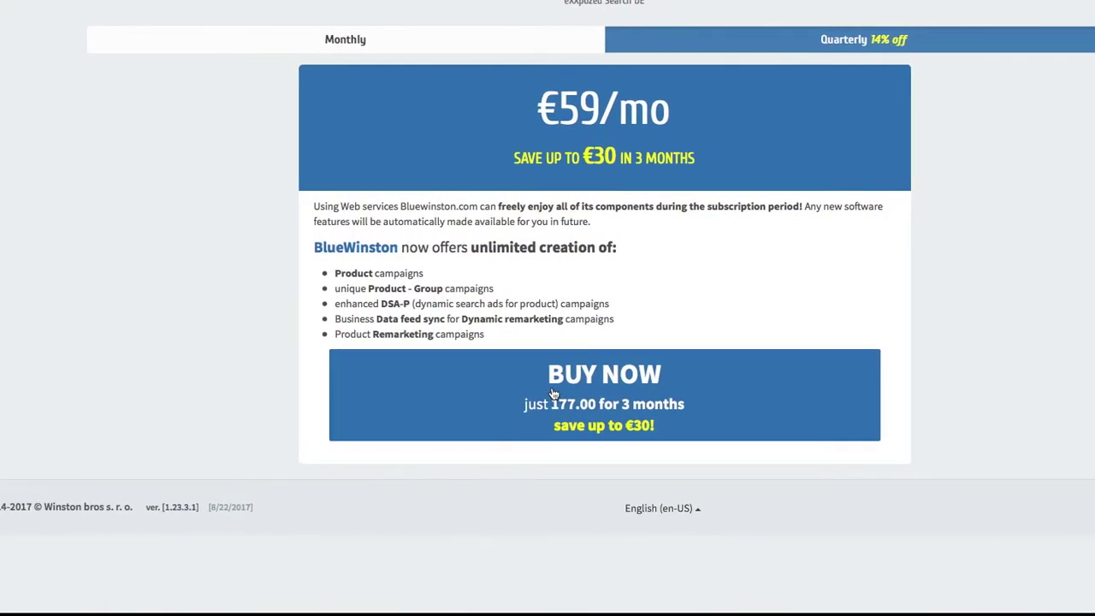
pyautogui.click(552, 394)
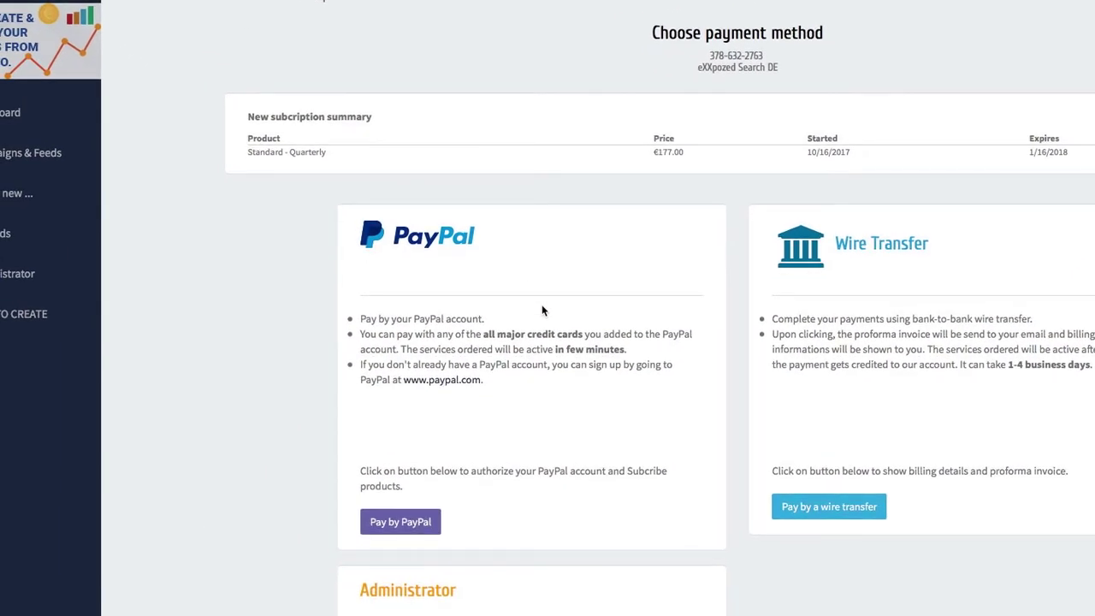
pyautogui.scroll(1, 541, 304)
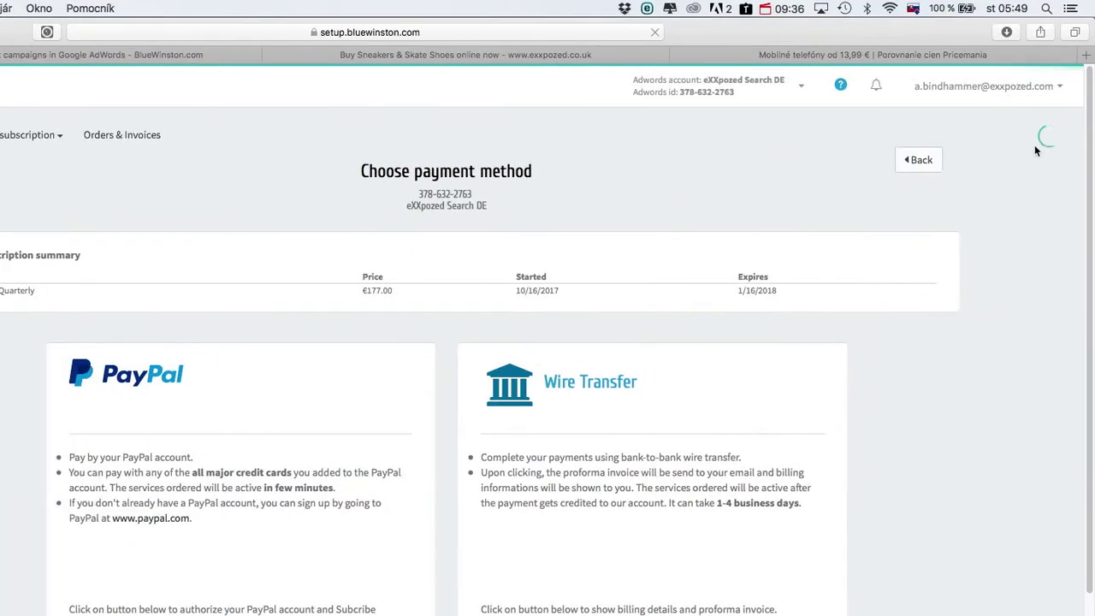
pyautogui.click(1015, 89)
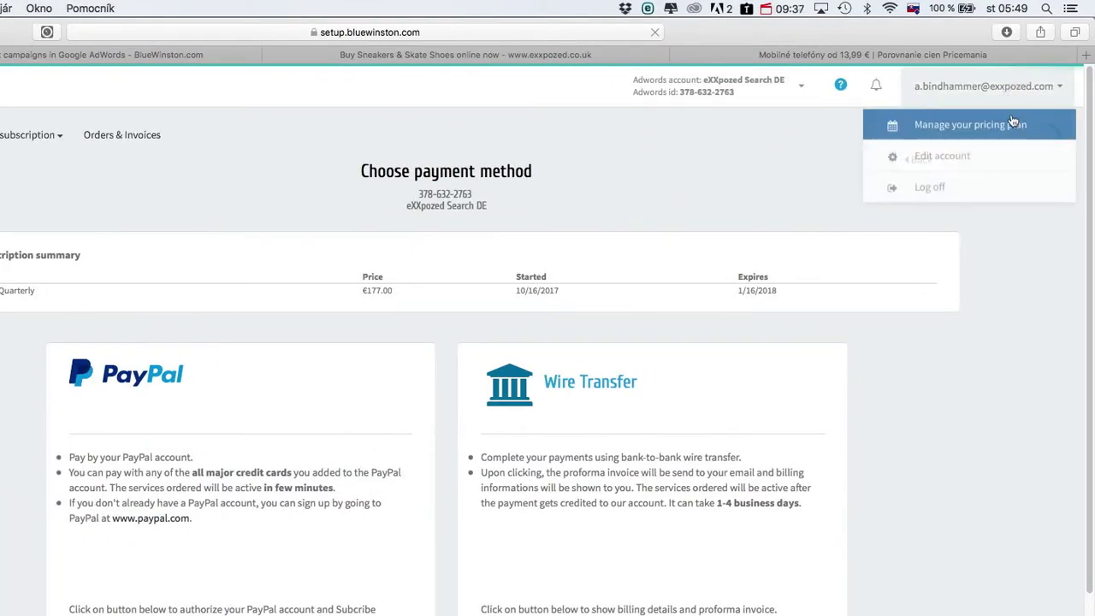
pyautogui.click(770, 186)
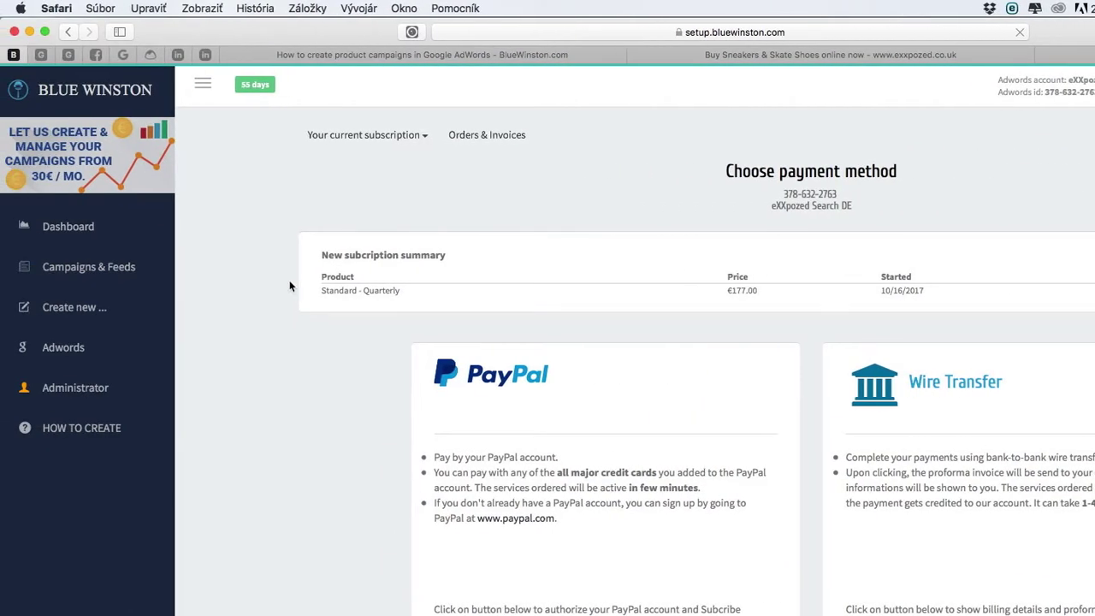
# Step: Go to Campaigns & Feeds > Campaign list to see the product, product group and dynamic search campaigns
pyautogui.click(82, 267)
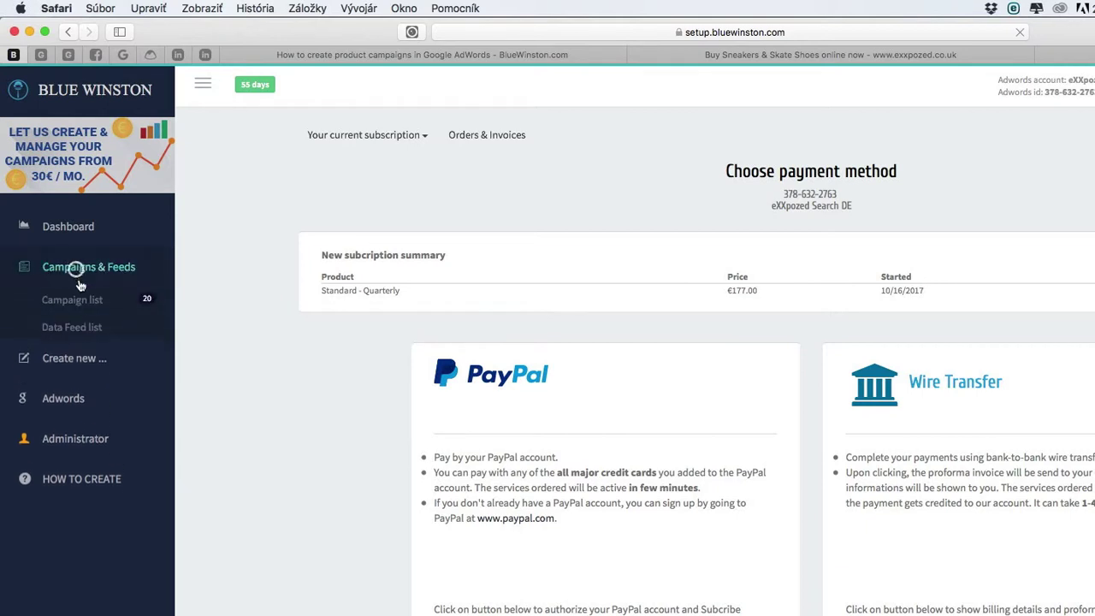
pyautogui.click(75, 300)
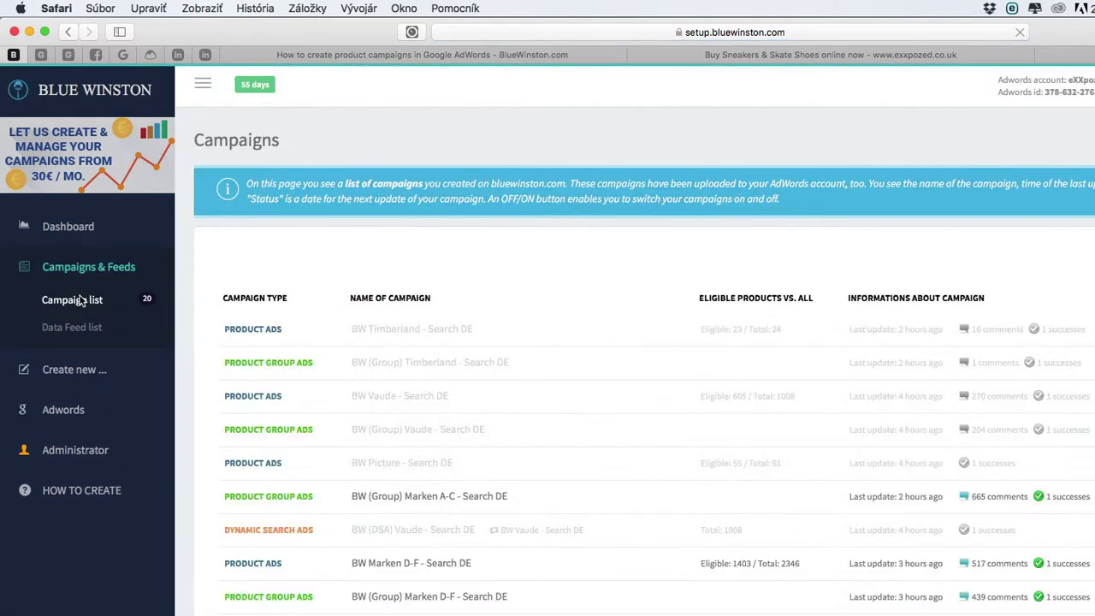